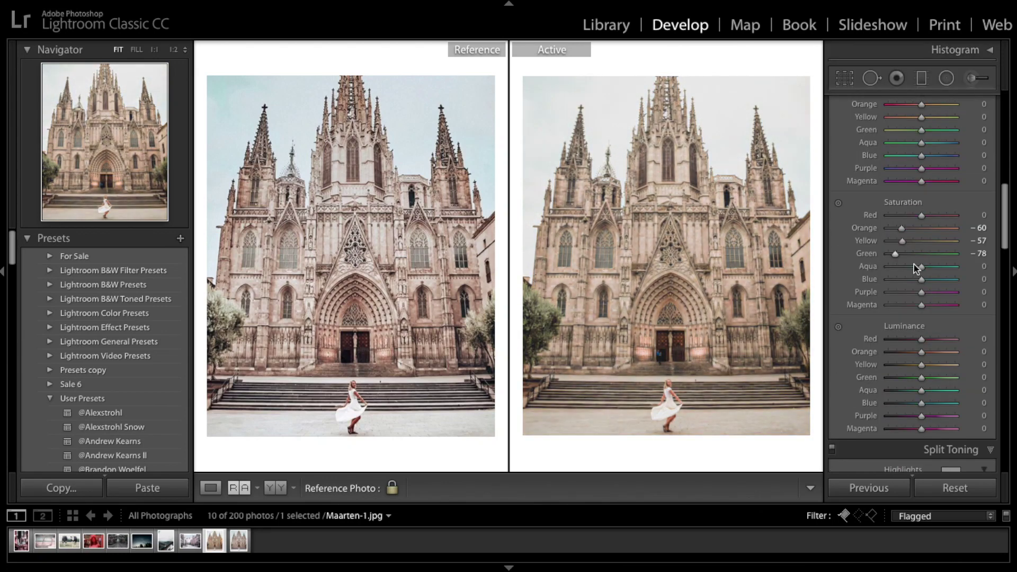
Darken the sky and spires with a graduated filter at Whites -20, then toggle Before view on and off
{"action": "scroll", "coordinate": [914, 264], "scroll_direction": "up", "scroll_amount": 3}
{"action": "scroll", "coordinate": [914, 265], "scroll_direction": "down", "scroll_amount": 10}
{"action": "left_click", "coordinate": [922, 78]}
{"action": "left_click_drag", "start_coordinate": [672, 183], "coordinate": [672, 212]}
{"action": "left_click_drag", "start_coordinate": [919, 226], "coordinate": [913, 225]}
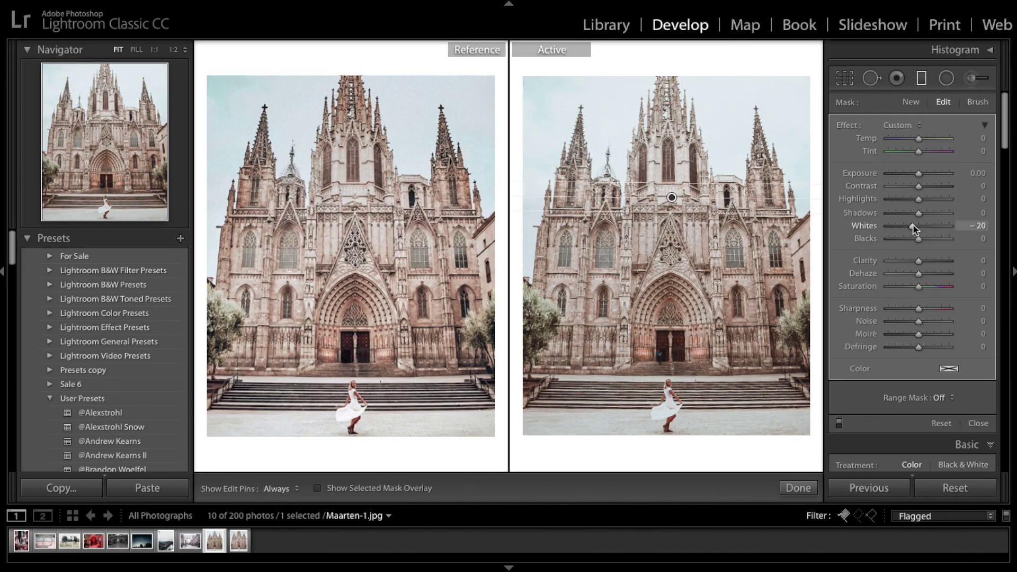
{"action": "left_click_drag", "start_coordinate": [919, 260], "coordinate": [927, 260]}
{"action": "left_click", "coordinate": [799, 488]}
{"action": "key", "text": "backslash"}
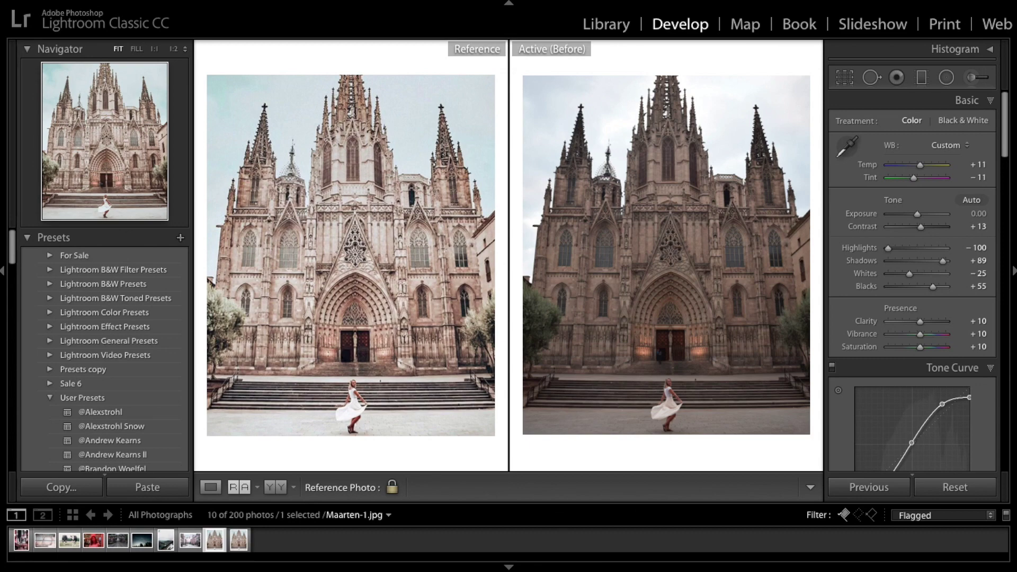
{"action": "key", "text": "backslash"}
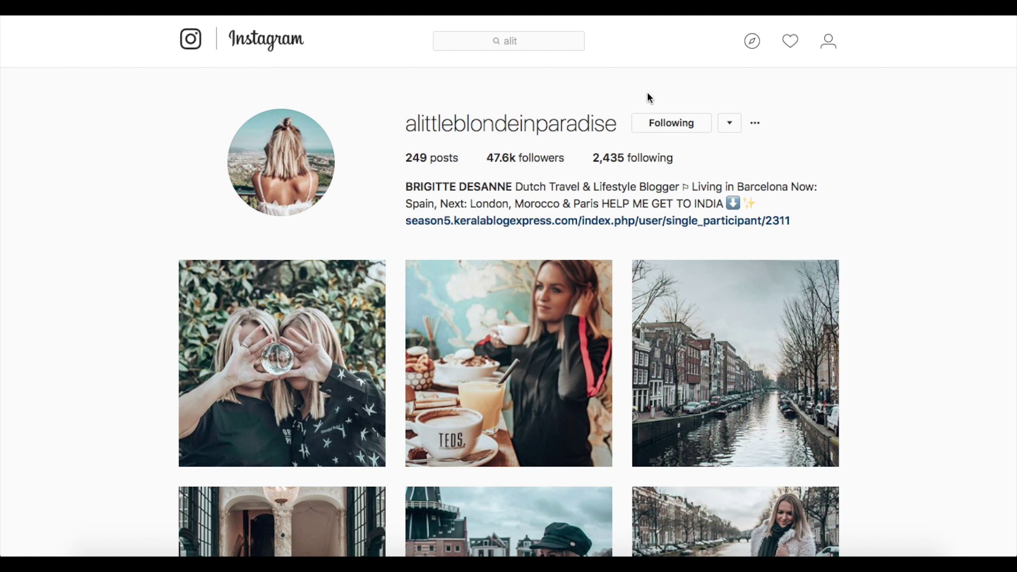
{"action": "scroll", "coordinate": [980, 269], "scroll_direction": "down", "scroll_amount": 7}
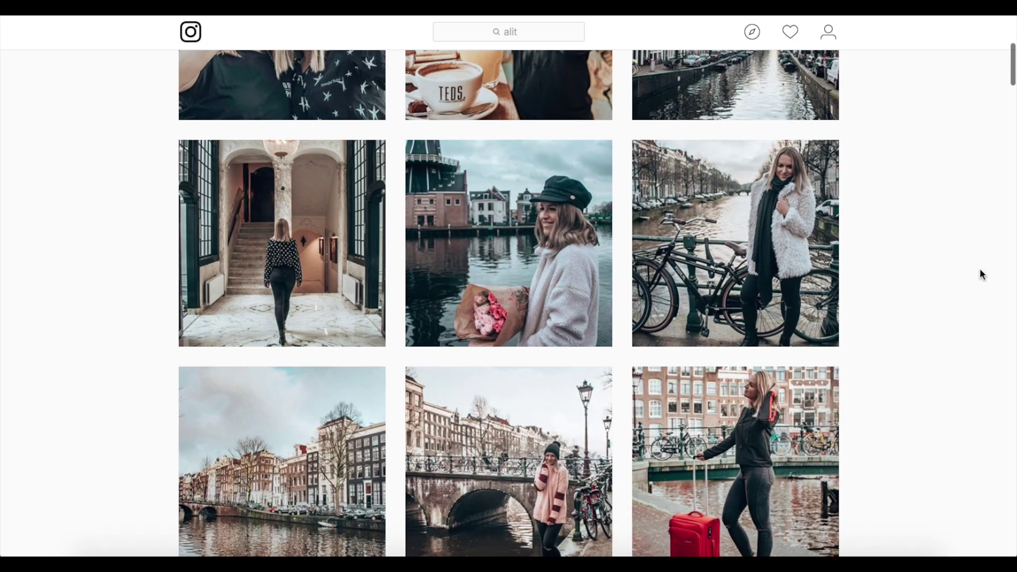
{"action": "scroll", "coordinate": [981, 269], "scroll_direction": "down", "scroll_amount": 8}
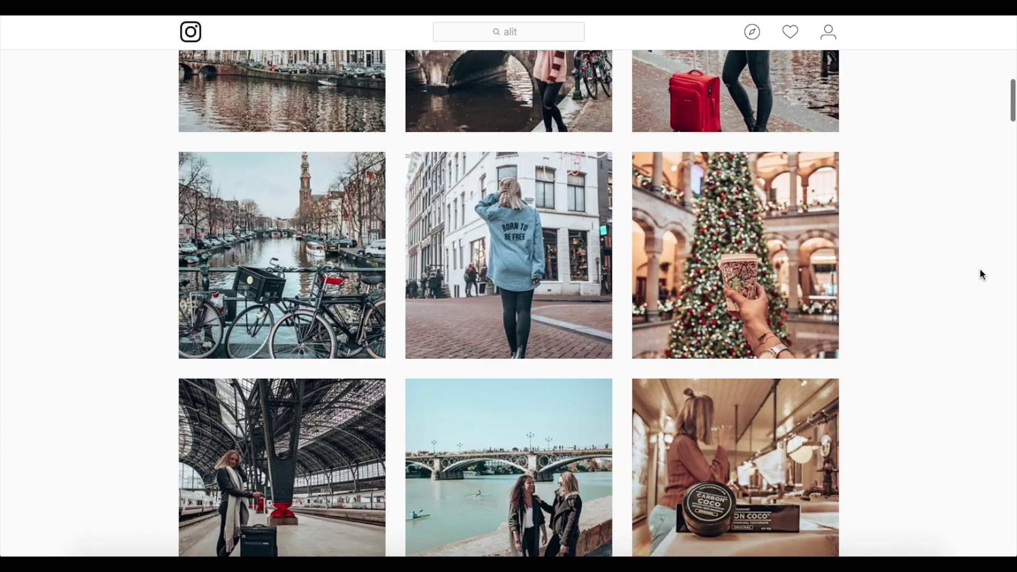
{"action": "scroll", "coordinate": [980, 275], "scroll_direction": "down", "scroll_amount": 2}
{"action": "scroll", "coordinate": [980, 274], "scroll_direction": "down", "scroll_amount": 6}
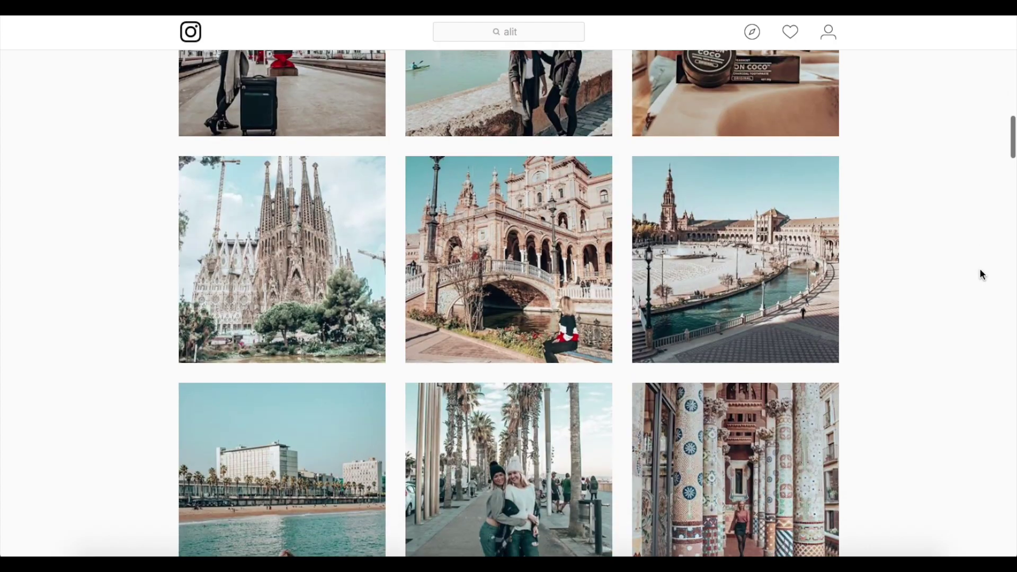
{"action": "scroll", "coordinate": [980, 274], "scroll_direction": "down", "scroll_amount": 5}
{"action": "scroll", "coordinate": [980, 274], "scroll_direction": "down", "scroll_amount": 4}
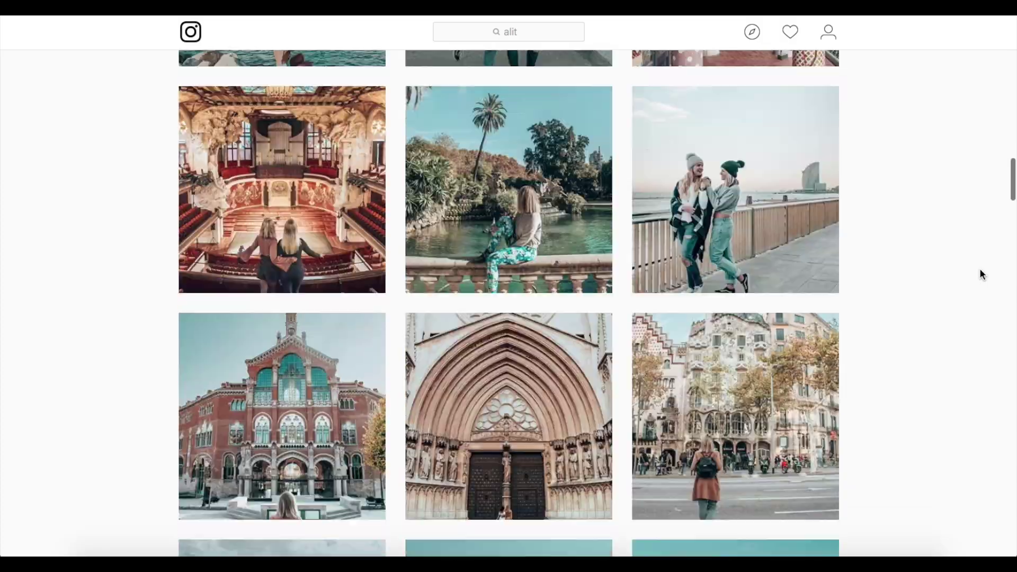
{"action": "scroll", "coordinate": [981, 275], "scroll_direction": "down", "scroll_amount": 20}
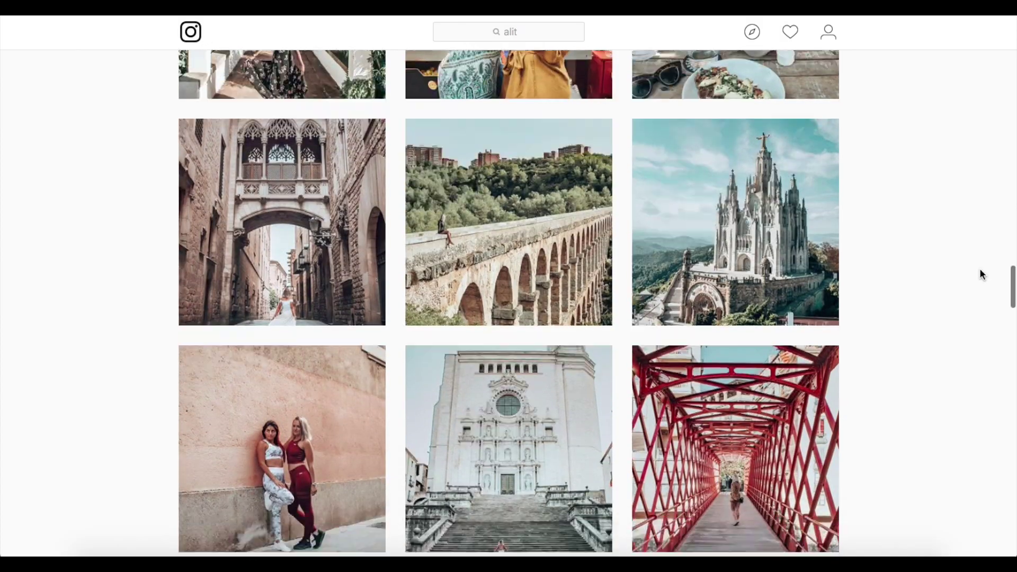
{"action": "scroll", "coordinate": [981, 270], "scroll_direction": "down", "scroll_amount": 5}
{"action": "scroll", "coordinate": [980, 270], "scroll_direction": "down", "scroll_amount": 5}
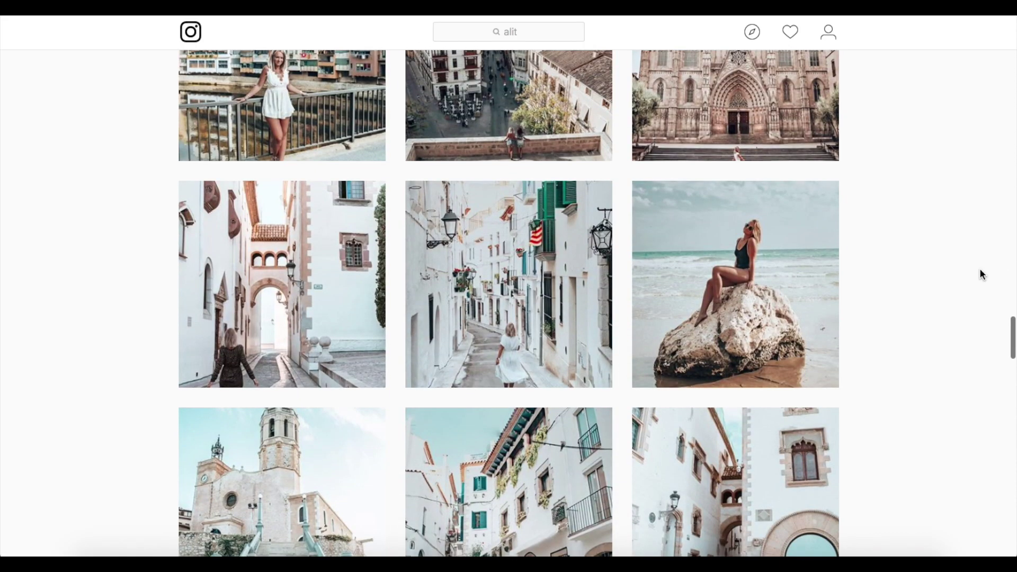
{"action": "scroll", "coordinate": [981, 274], "scroll_direction": "down", "scroll_amount": 3}
{"action": "scroll", "coordinate": [980, 271], "scroll_direction": "down", "scroll_amount": 3}
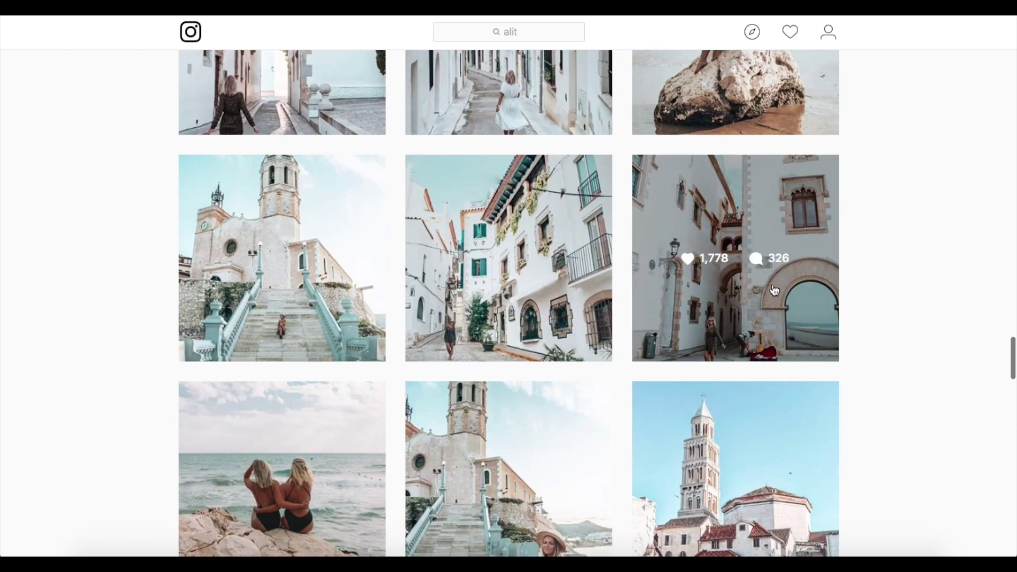
{"action": "left_click", "coordinate": [720, 278]}
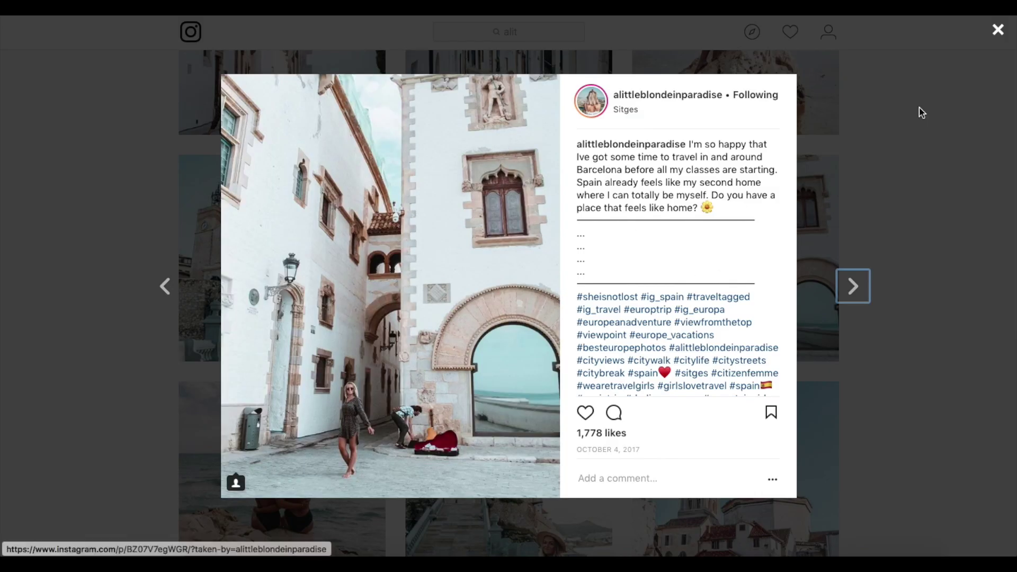
{"action": "left_click", "coordinate": [998, 30]}
{"action": "scroll", "coordinate": [551, 324], "scroll_direction": "down", "scroll_amount": 10}
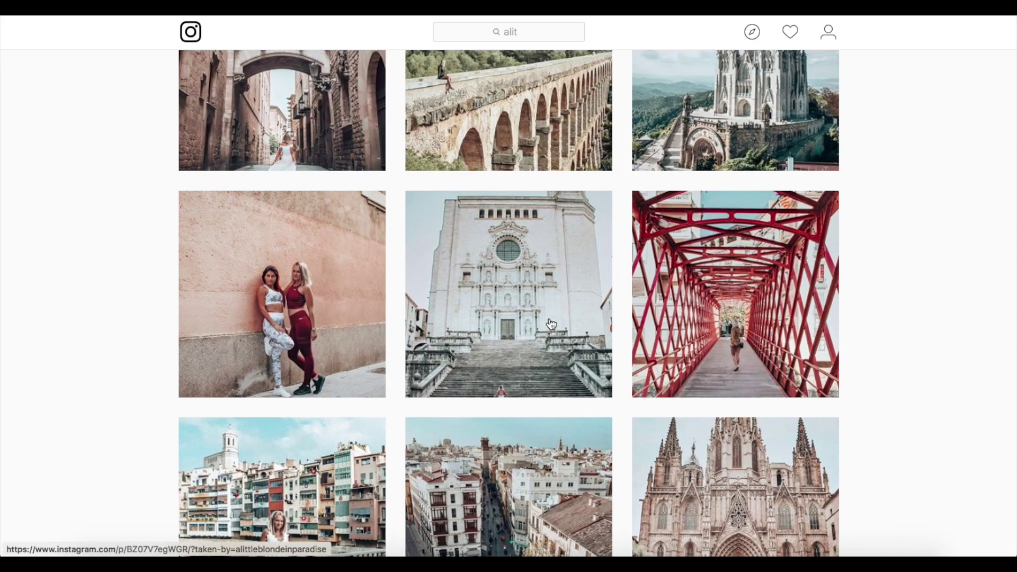
{"action": "scroll", "coordinate": [551, 325], "scroll_direction": "down", "scroll_amount": 10}
{"action": "scroll", "coordinate": [551, 325], "scroll_direction": "up", "scroll_amount": 1}
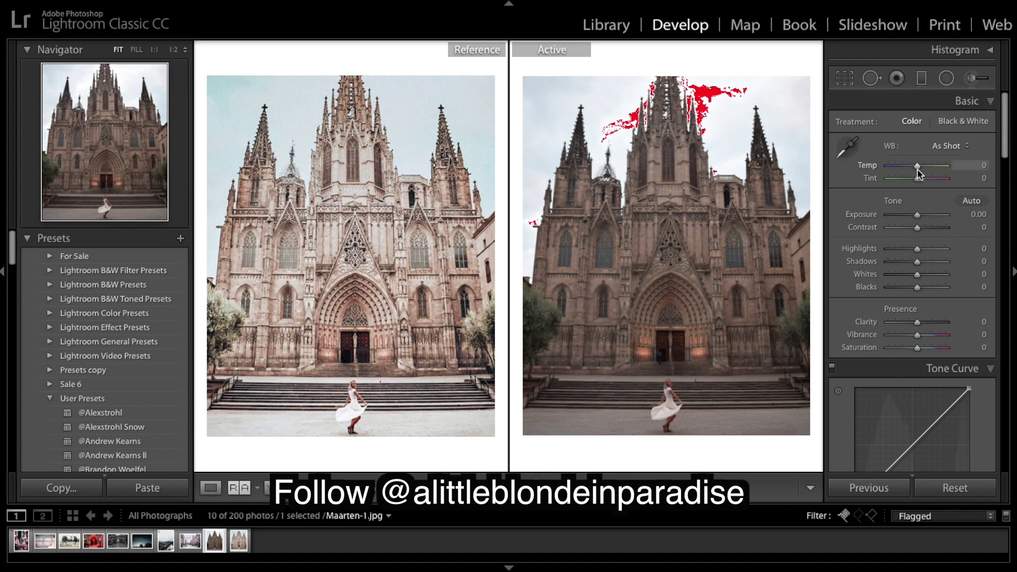
Warm the white balance to Temp +11, Tint -11; test Highlights at -100, then reset it to 0
{"action": "left_click_drag", "start_coordinate": [917, 169], "coordinate": [921, 170]}
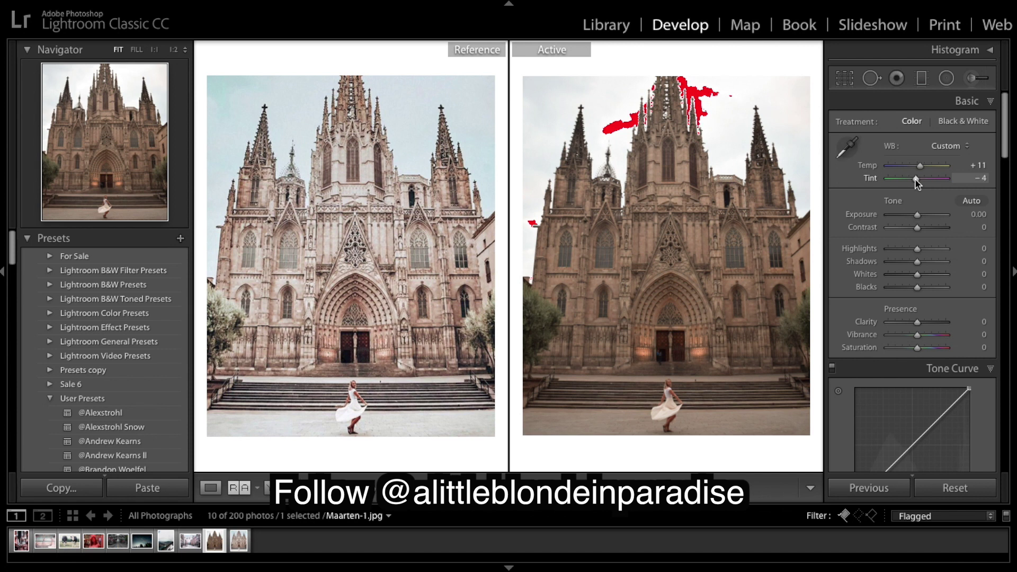
{"action": "left_click_drag", "start_coordinate": [915, 180], "coordinate": [915, 180]}
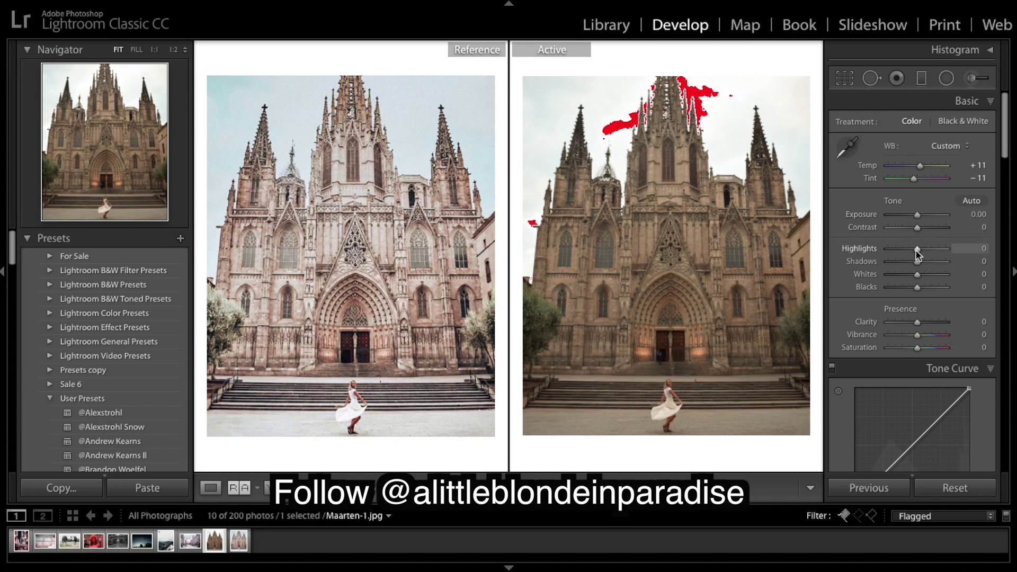
{"action": "left_click_drag", "start_coordinate": [919, 255], "coordinate": [851, 260]}
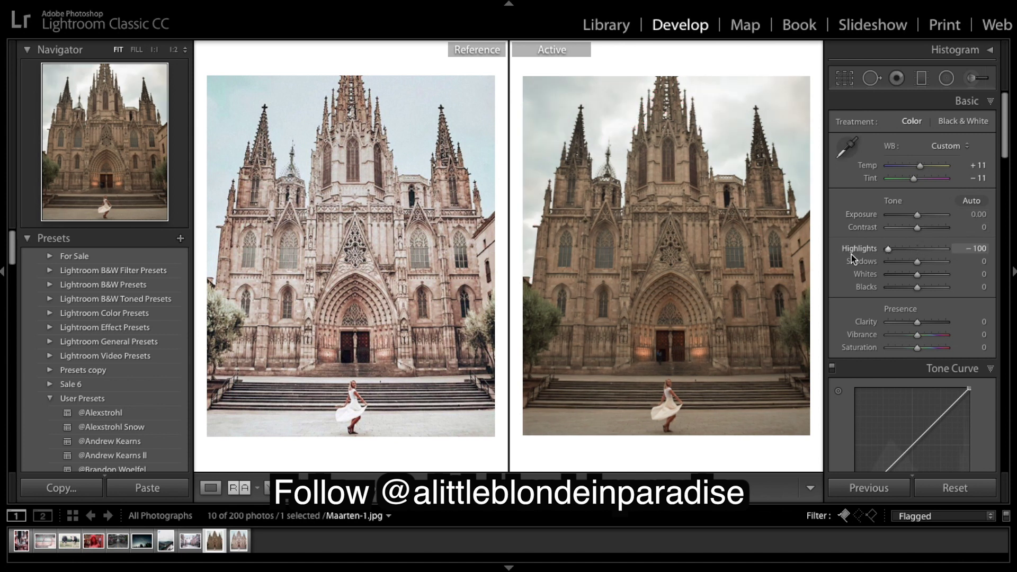
{"action": "double_click", "coordinate": [855, 251]}
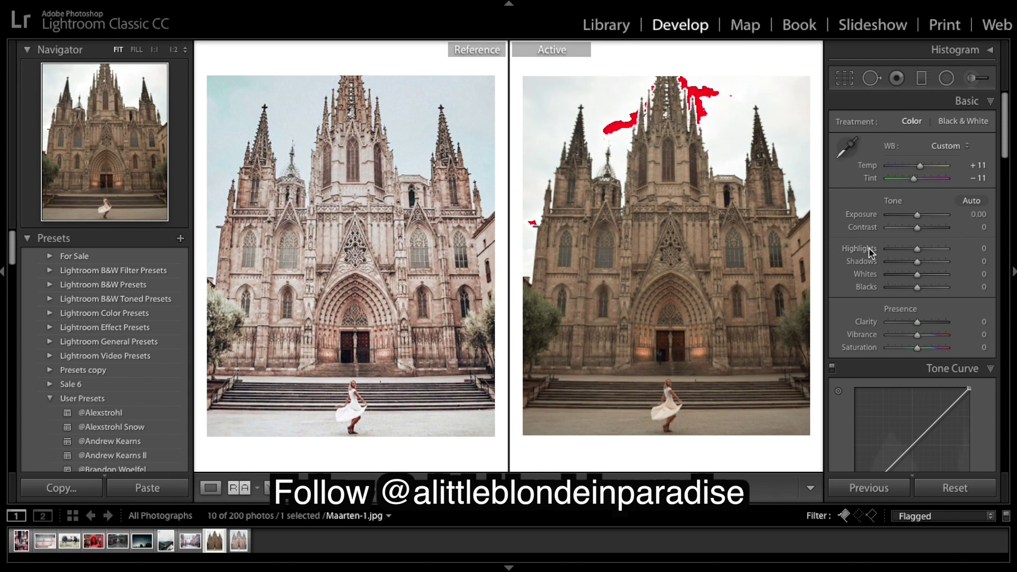
Switch off the histogram's highlight-clipping warning, then collapse the Histogram panel
{"action": "left_click", "coordinate": [991, 50]}
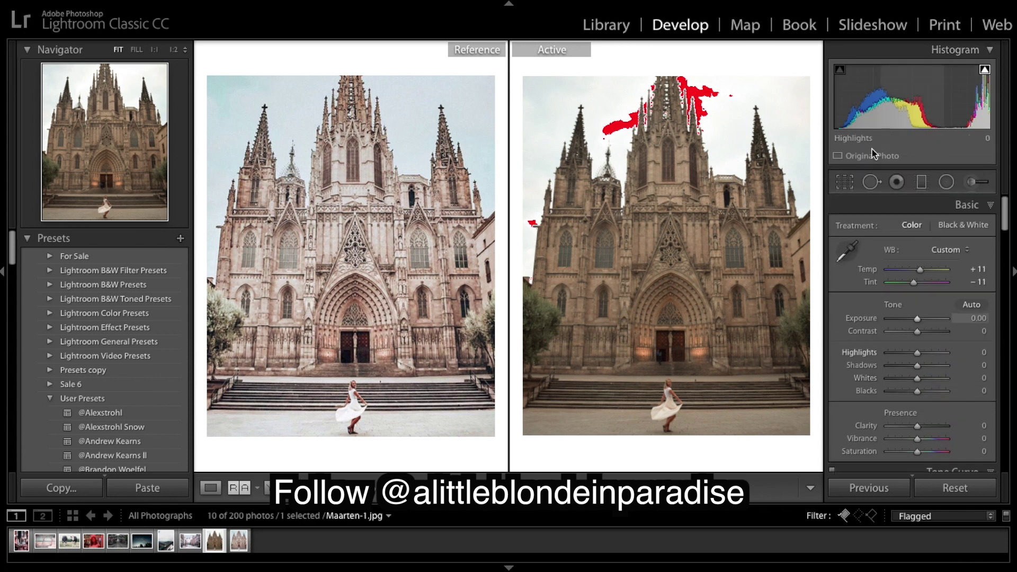
{"action": "left_click", "coordinate": [986, 70]}
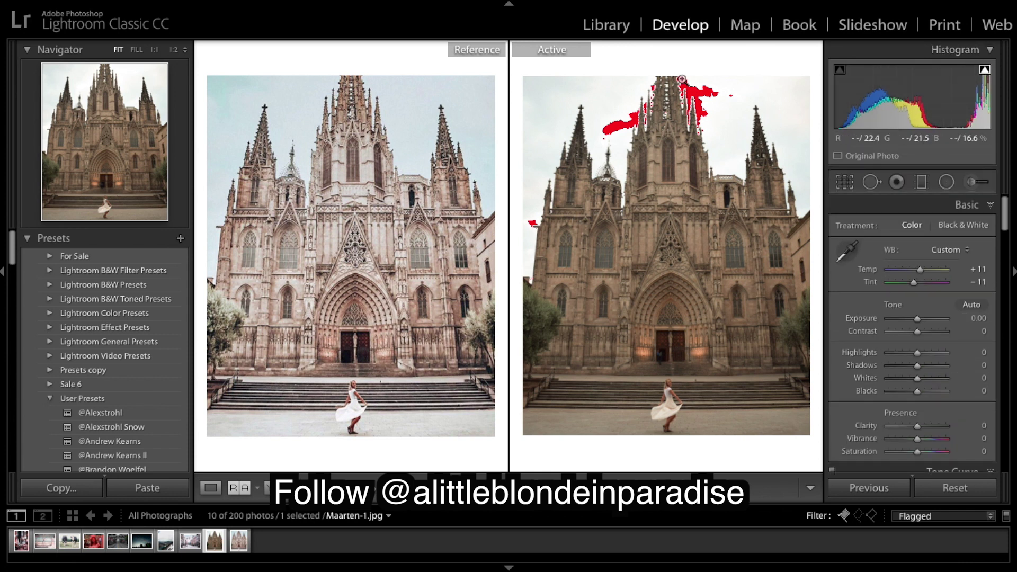
{"action": "left_click", "coordinate": [986, 72]}
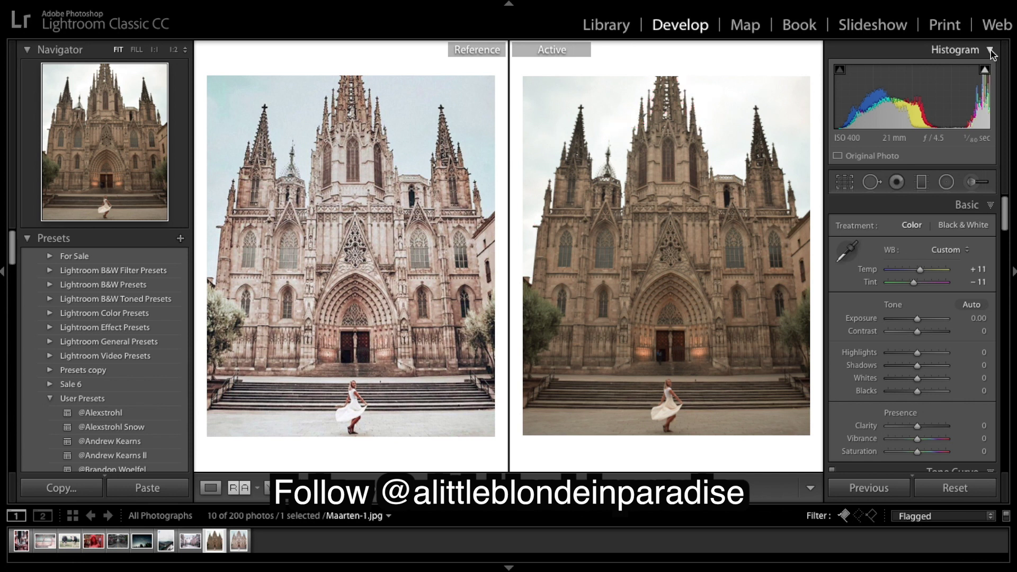
{"action": "left_click", "coordinate": [991, 51]}
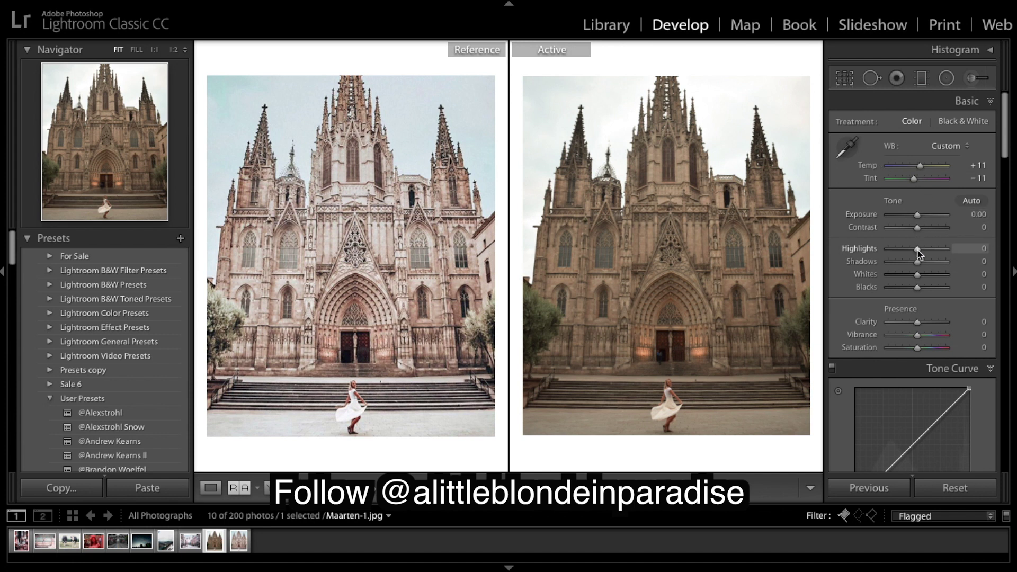
Set Basic tones to Highlights -100, Contrast +13, Shadows +89, Whites -25 and Blacks +55
{"action": "left_click_drag", "start_coordinate": [918, 255], "coordinate": [884, 255]}
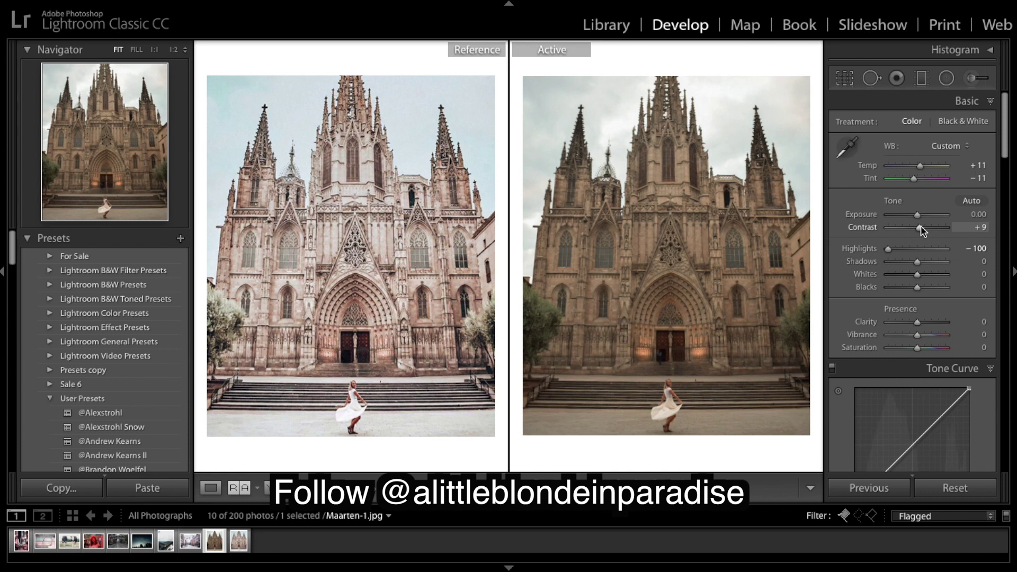
{"action": "left_click_drag", "start_coordinate": [922, 231], "coordinate": [924, 231]}
{"action": "scroll", "coordinate": [933, 297], "scroll_direction": "down", "scroll_amount": 1}
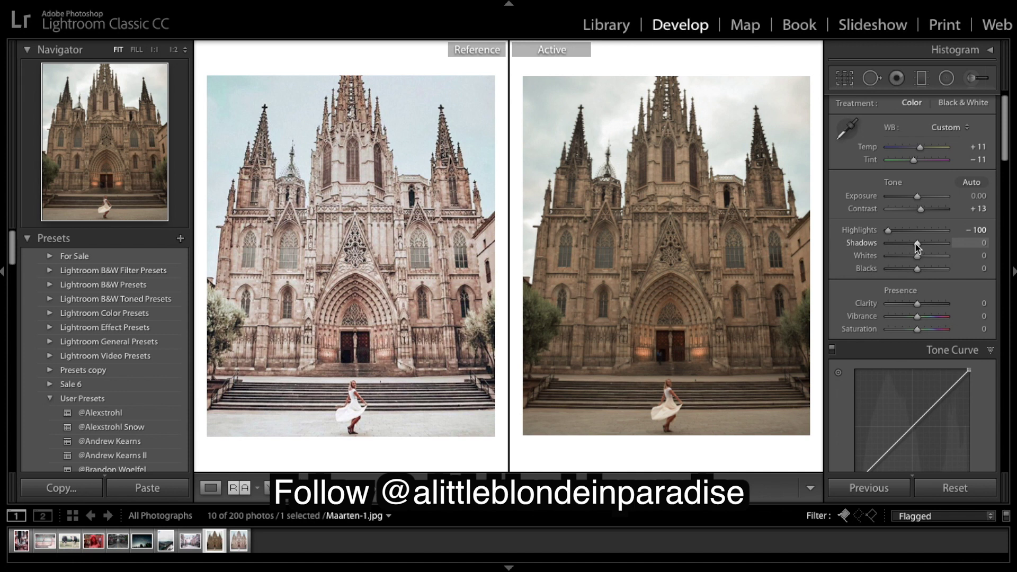
{"action": "left_click_drag", "start_coordinate": [916, 243], "coordinate": [934, 244]}
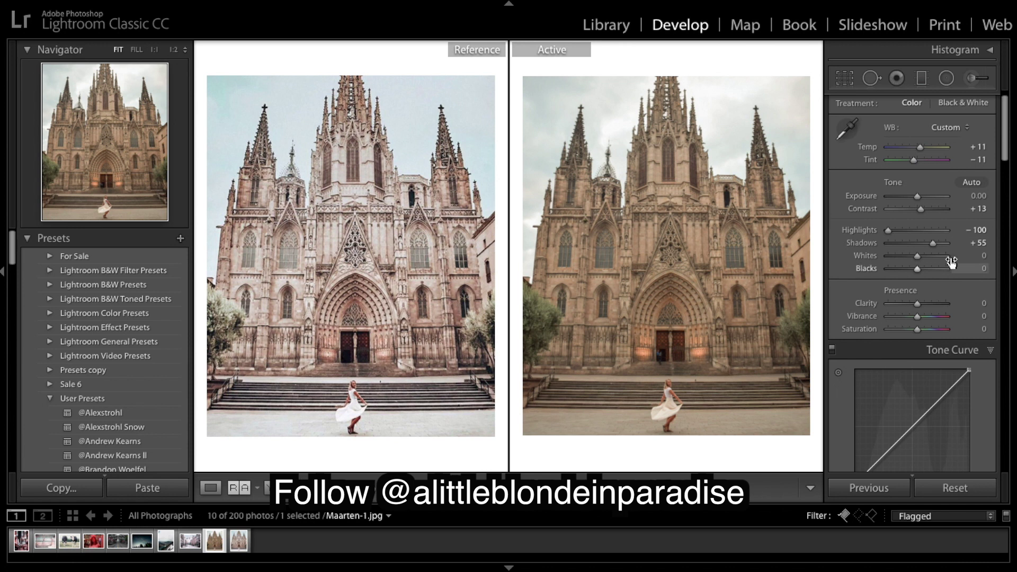
{"action": "left_click_drag", "start_coordinate": [933, 244], "coordinate": [941, 245]}
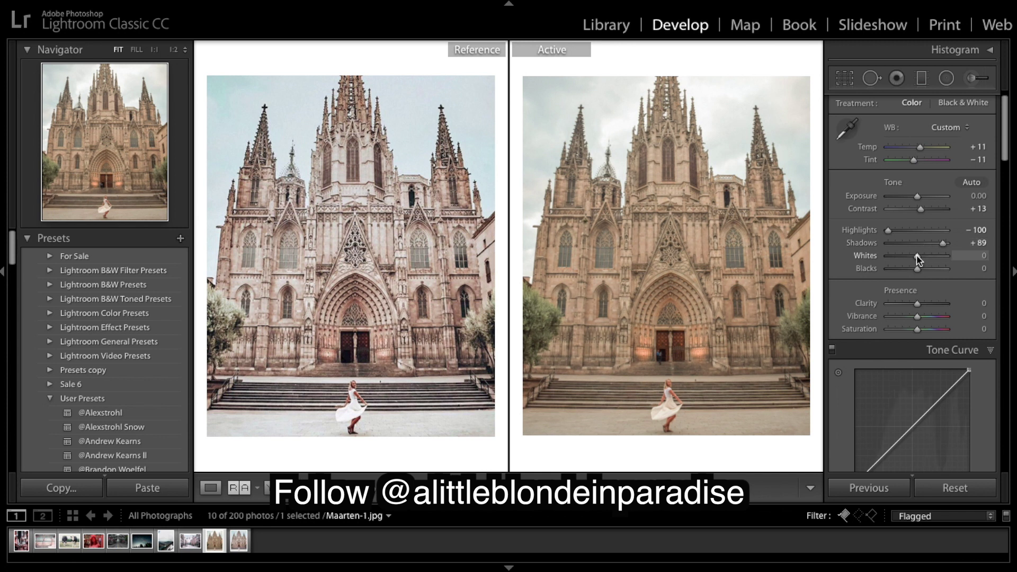
{"action": "left_click_drag", "start_coordinate": [918, 260], "coordinate": [913, 260]}
{"action": "left_click_drag", "start_coordinate": [918, 270], "coordinate": [933, 272]}
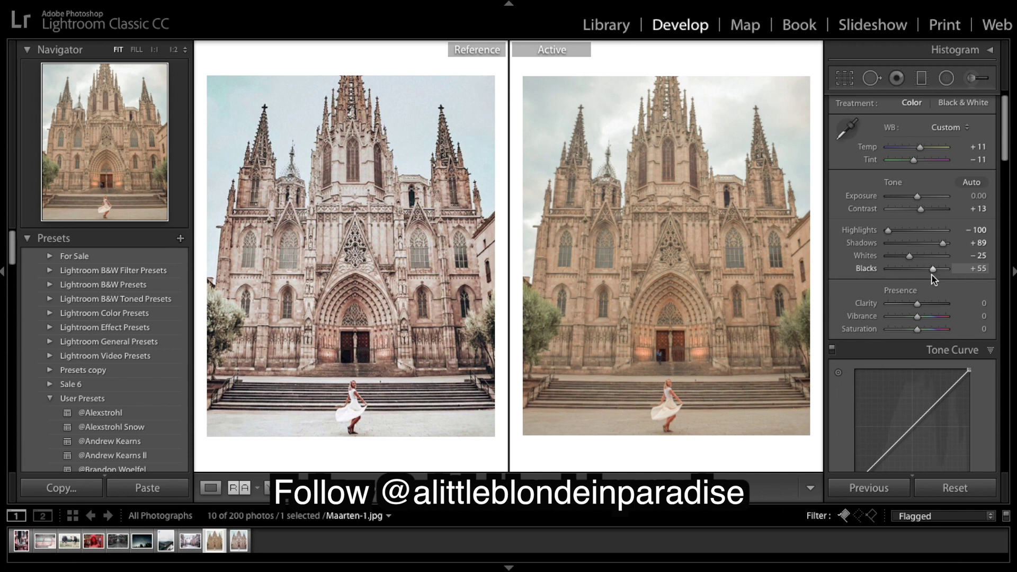
In Presence, bring Clarity, Vibrance and Saturation to +10 each
{"action": "scroll", "coordinate": [922, 265], "scroll_direction": "down", "scroll_amount": 2}
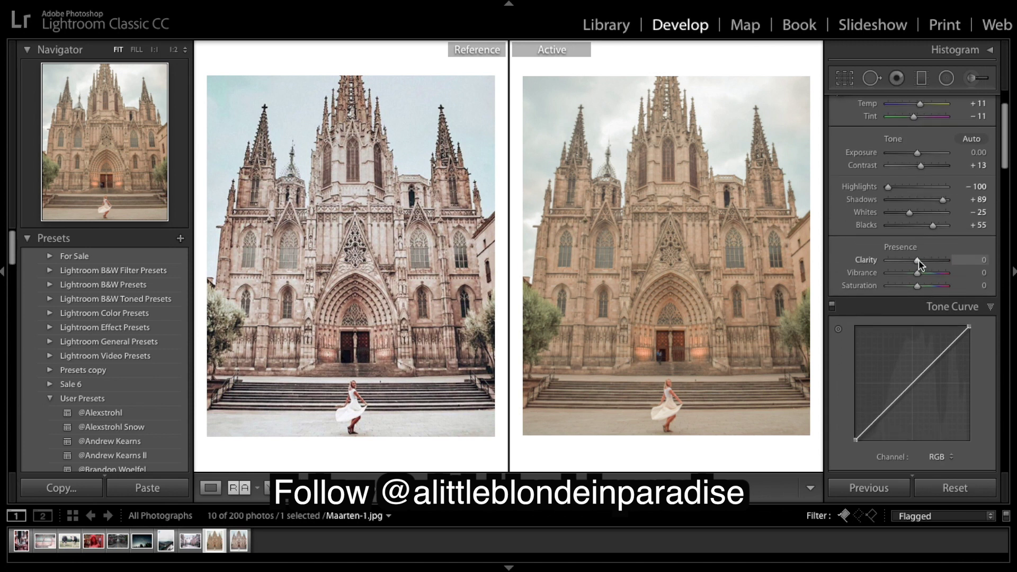
{"action": "left_click_drag", "start_coordinate": [918, 260], "coordinate": [925, 261]}
{"action": "left_click_drag", "start_coordinate": [923, 263], "coordinate": [921, 264]}
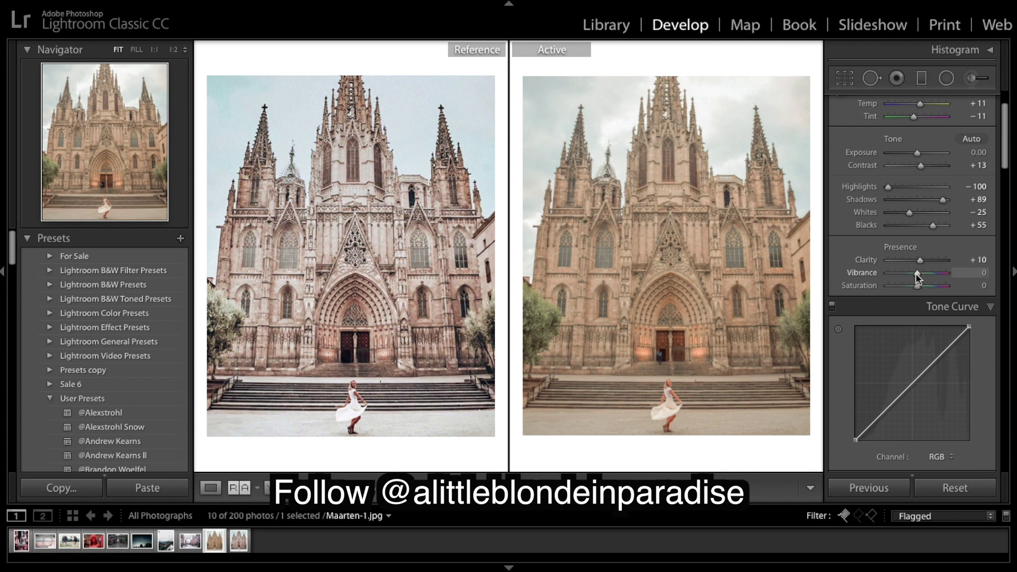
{"action": "left_click_drag", "start_coordinate": [918, 278], "coordinate": [920, 280]}
{"action": "left_click_drag", "start_coordinate": [919, 287], "coordinate": [919, 289]}
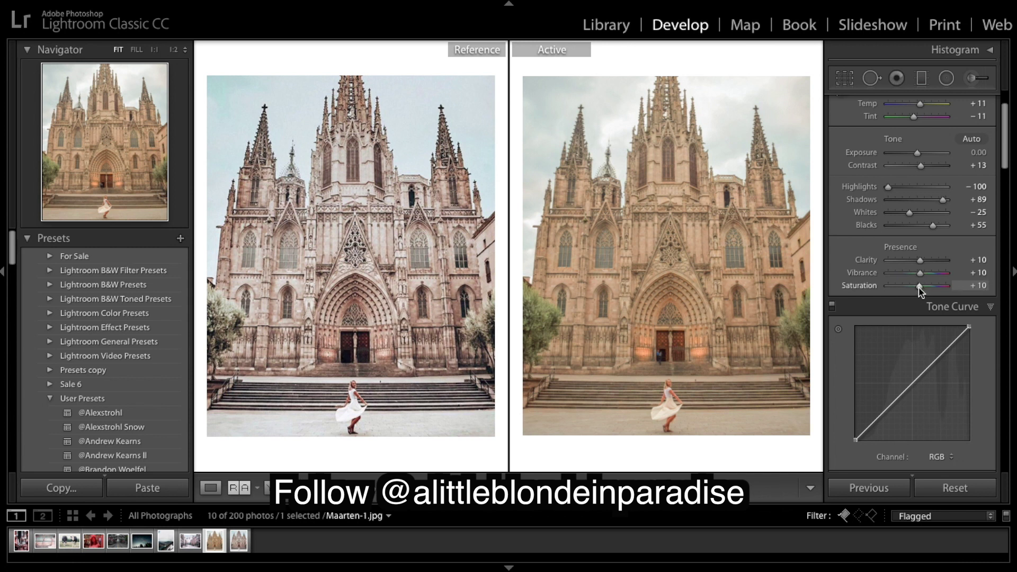
{"action": "scroll", "coordinate": [945, 338], "scroll_direction": "down", "scroll_amount": 2}
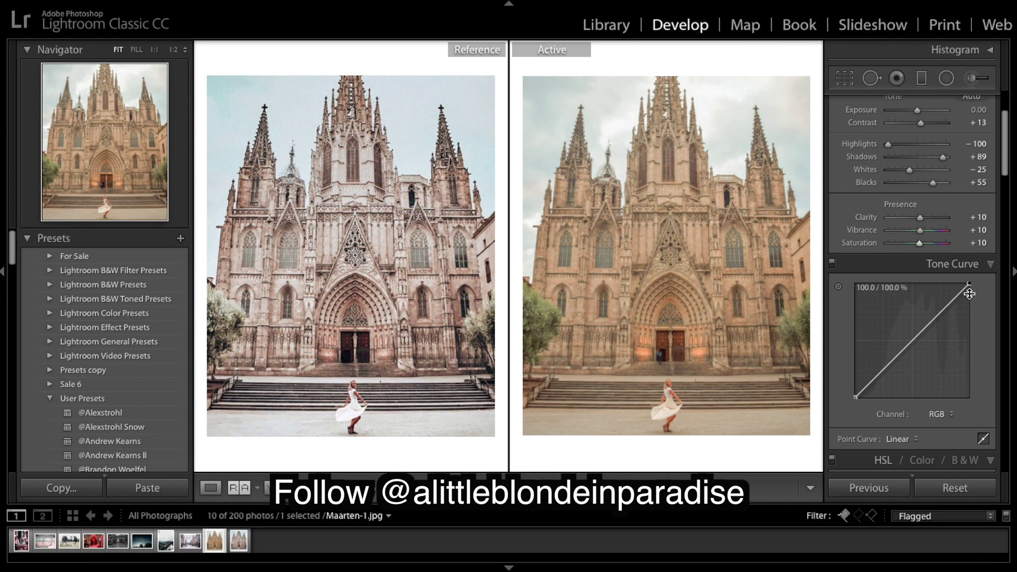
{"action": "scroll", "coordinate": [969, 294], "scroll_direction": "down", "scroll_amount": 13}
Lift the tone curve's black point and pull a lower-tones point down to begin the S-curve
{"action": "scroll", "coordinate": [940, 100], "scroll_direction": "up", "scroll_amount": 7}
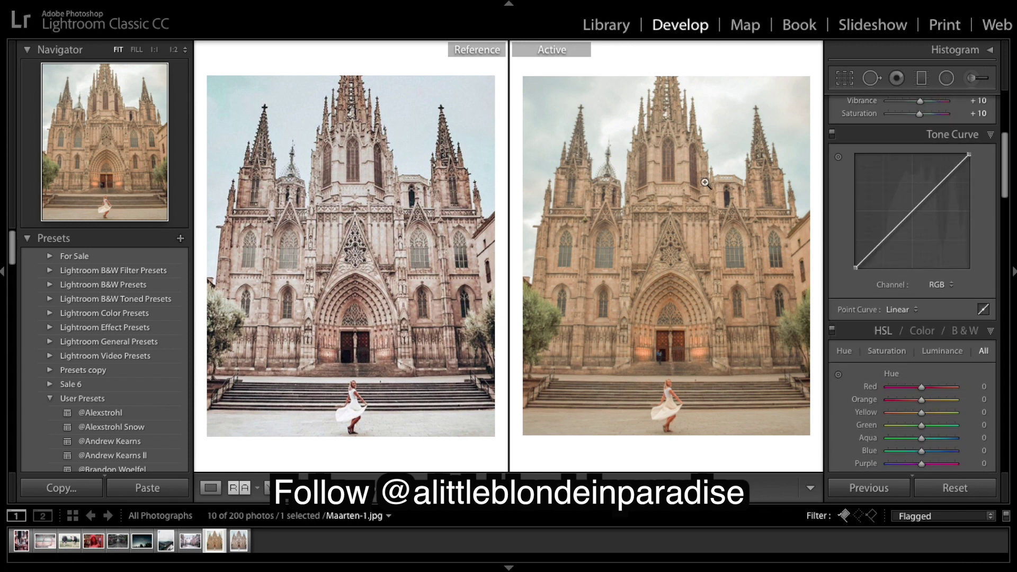
{"action": "left_click_drag", "start_coordinate": [862, 269], "coordinate": [833, 255]}
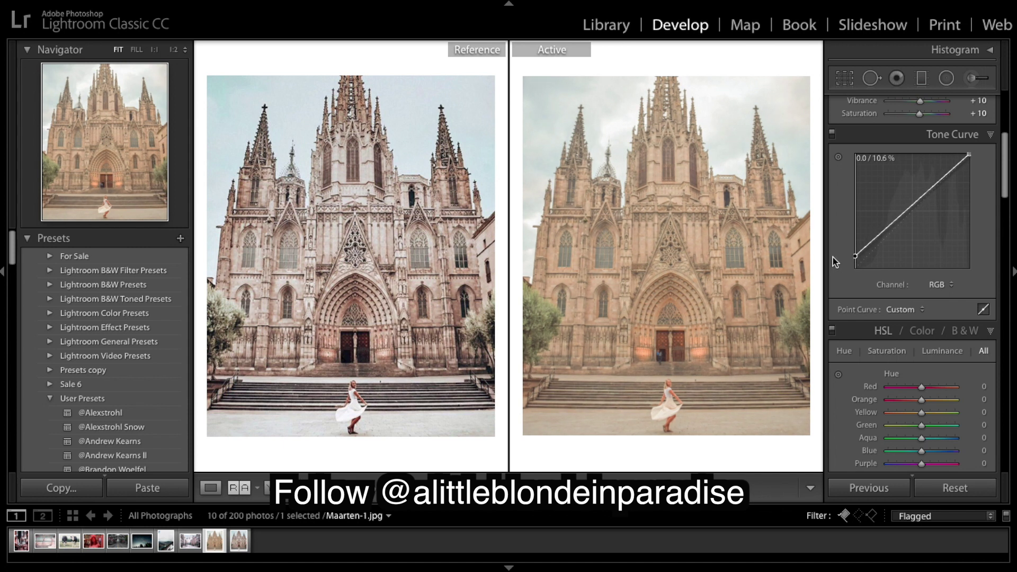
{"action": "left_click_drag", "start_coordinate": [855, 255], "coordinate": [854, 260]}
{"action": "left_click", "coordinate": [883, 232]}
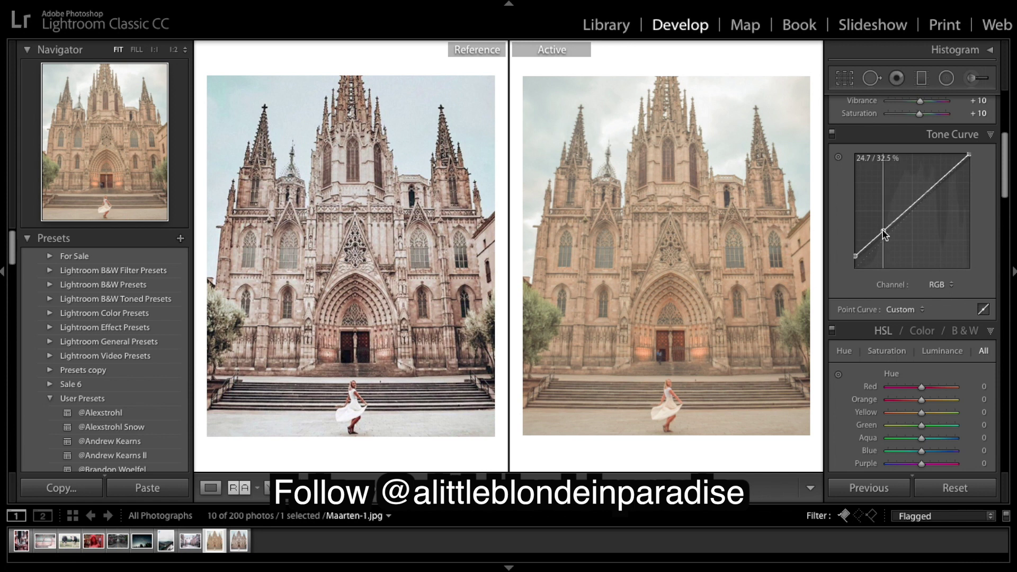
{"action": "left_click_drag", "start_coordinate": [883, 232], "coordinate": [911, 209]}
Raise a highlight point on the curve and lower the white point to soften highlights
{"action": "left_click_drag", "start_coordinate": [944, 178], "coordinate": [943, 171]}
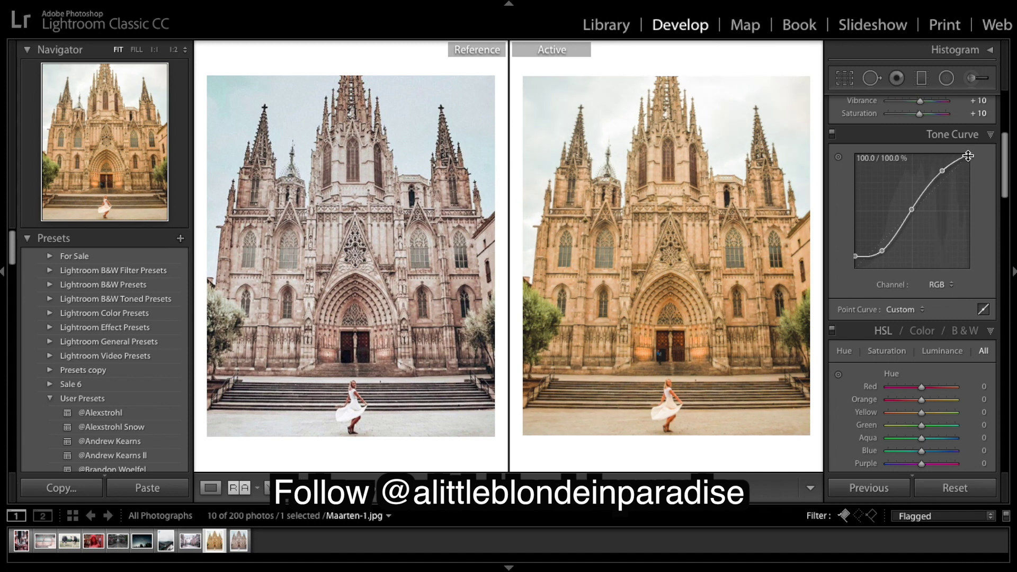
{"action": "left_click_drag", "start_coordinate": [969, 156], "coordinate": [969, 157]}
{"action": "left_click_drag", "start_coordinate": [967, 156], "coordinate": [986, 163]}
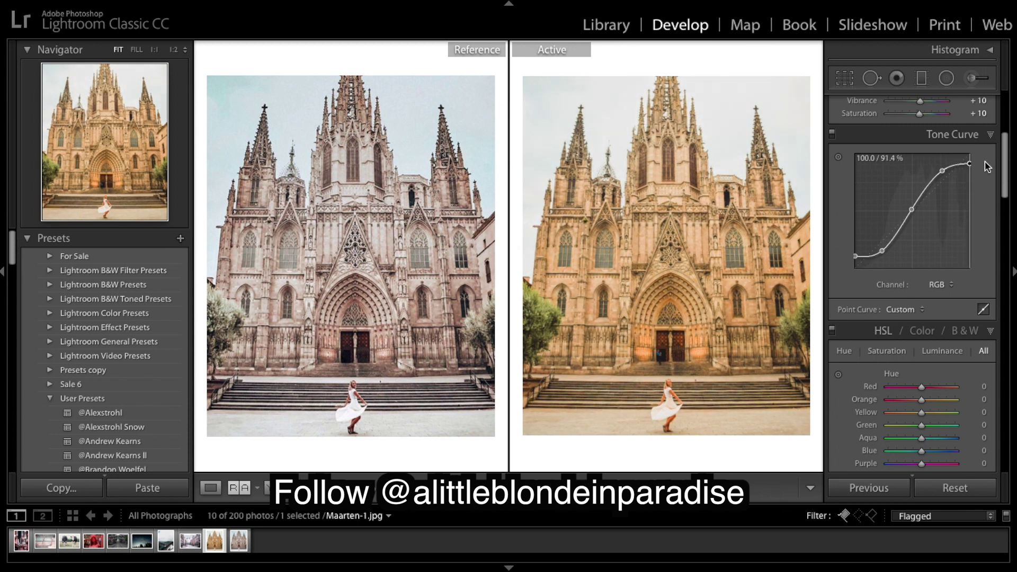
{"action": "left_click_drag", "start_coordinate": [985, 159], "coordinate": [986, 164]}
{"action": "left_click_drag", "start_coordinate": [987, 164], "coordinate": [986, 159]}
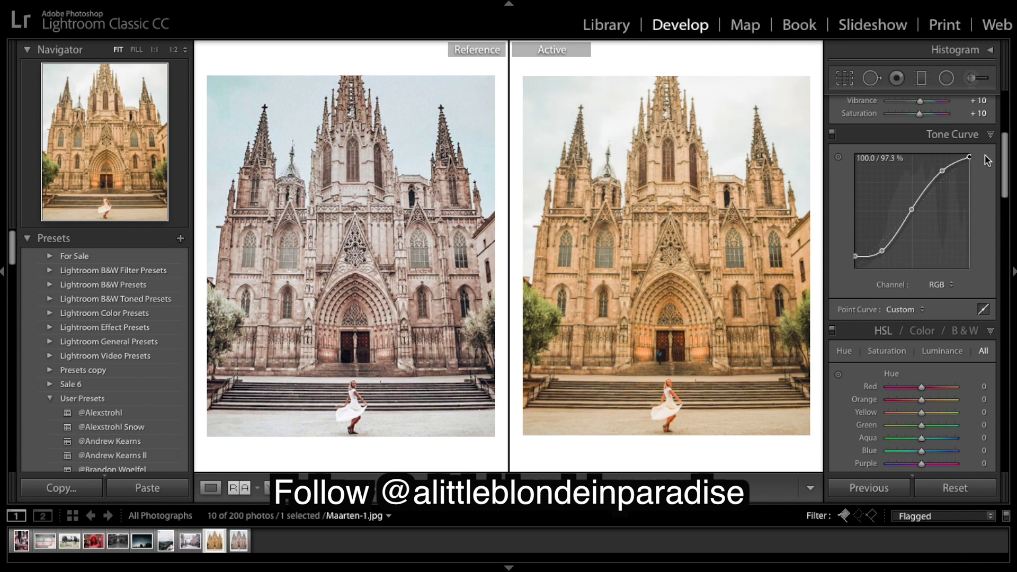
{"action": "left_click_drag", "start_coordinate": [987, 160], "coordinate": [987, 167]}
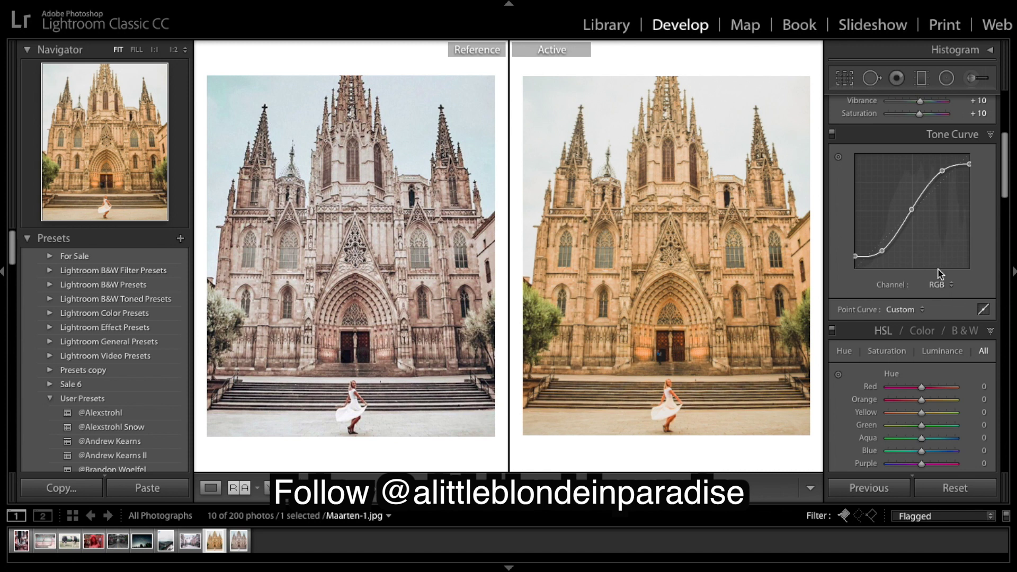
{"action": "scroll", "coordinate": [940, 274], "scroll_direction": "down", "scroll_amount": 10}
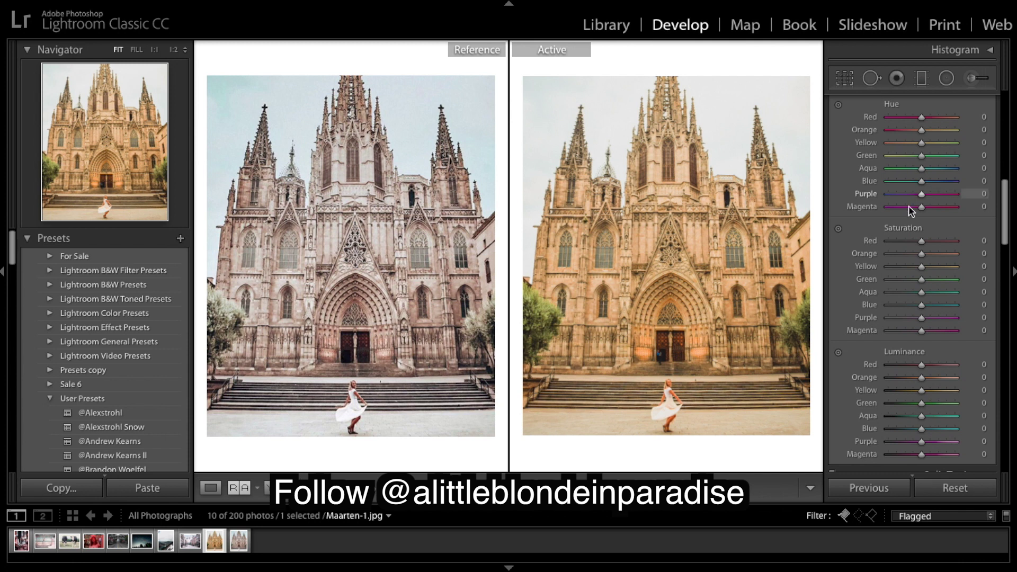
Set Red hue to +3 and desaturate Orange to -60 and Yellow to -57
{"action": "scroll", "coordinate": [899, 207], "scroll_direction": "up", "scroll_amount": 1}
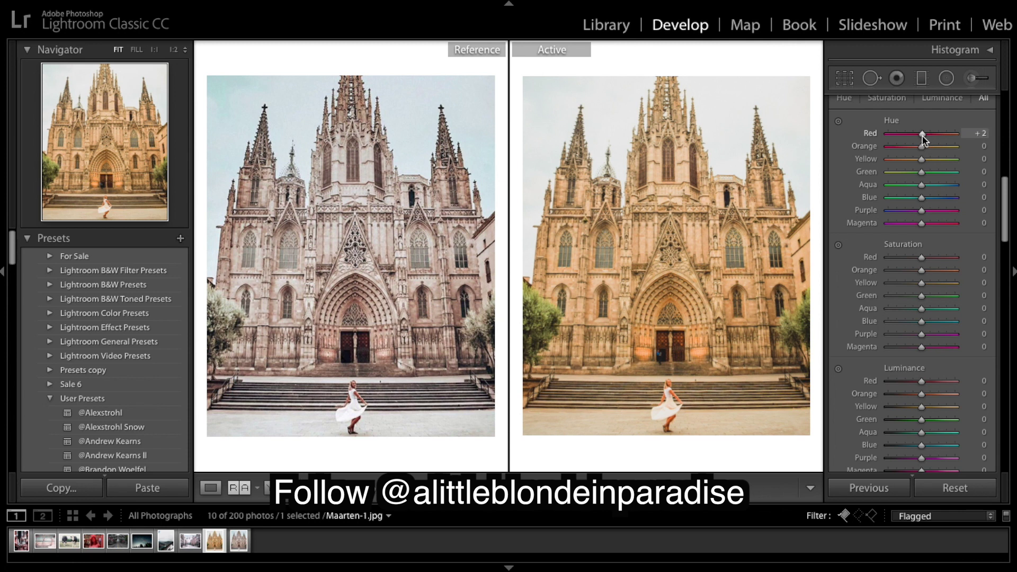
{"action": "left_click_drag", "start_coordinate": [923, 136], "coordinate": [924, 136]}
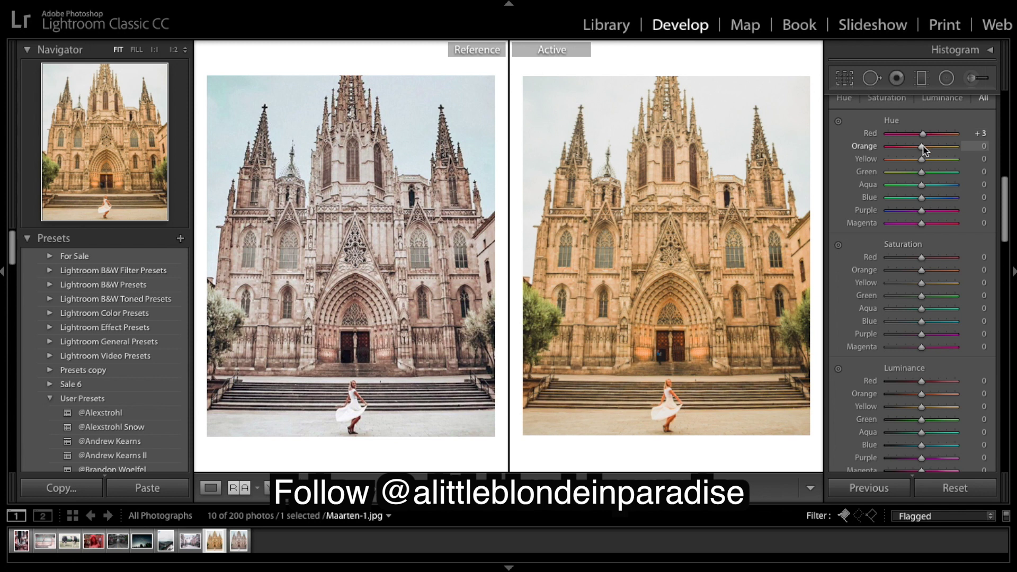
{"action": "scroll", "coordinate": [923, 208], "scroll_direction": "down", "scroll_amount": 3}
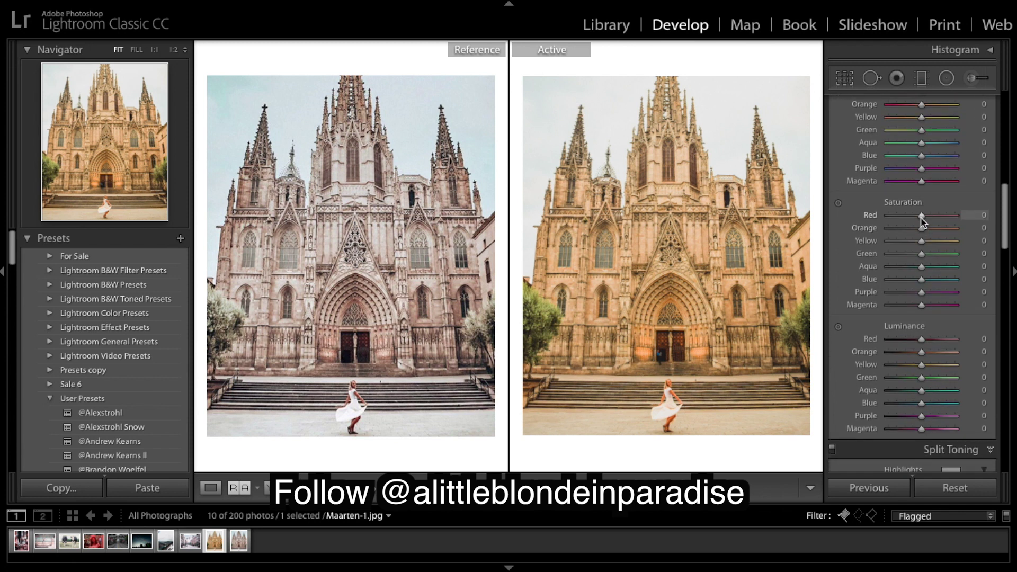
{"action": "mouse_move", "coordinate": [920, 230]}
{"action": "left_mouse_down"}
{"action": "mouse_move", "coordinate": [902, 231]}
{"action": "mouse_move", "coordinate": [918, 241]}
{"action": "mouse_move", "coordinate": [906, 242]}
{"action": "left_mouse_up"}
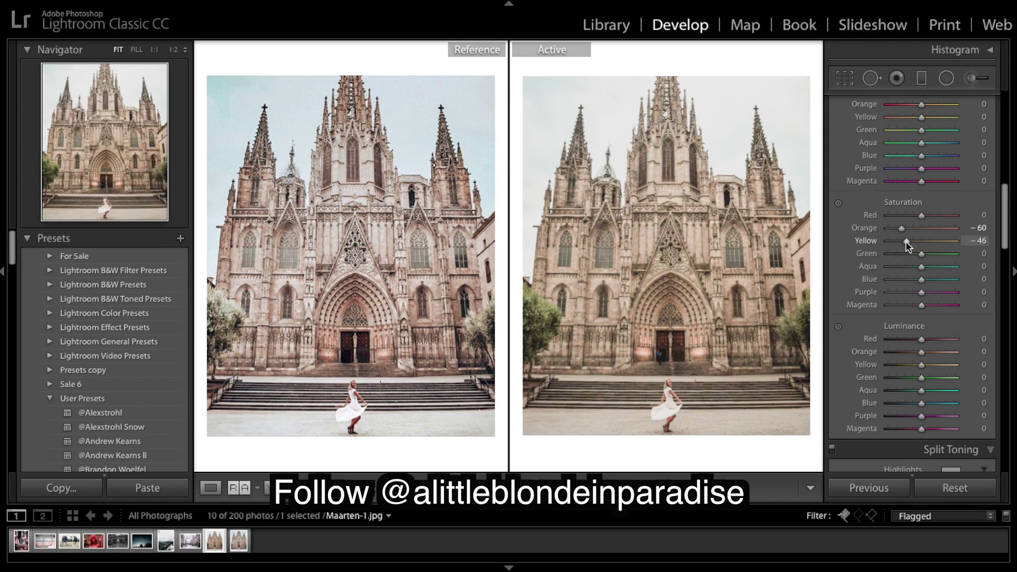
{"action": "left_click_drag", "start_coordinate": [907, 240], "coordinate": [904, 242]}
{"action": "left_click_drag", "start_coordinate": [904, 244], "coordinate": [903, 245]}
Set saturation Green -78, Aqua -3, Blue +3, Purple -40 and Magenta -35
{"action": "left_click_drag", "start_coordinate": [923, 255], "coordinate": [895, 258]}
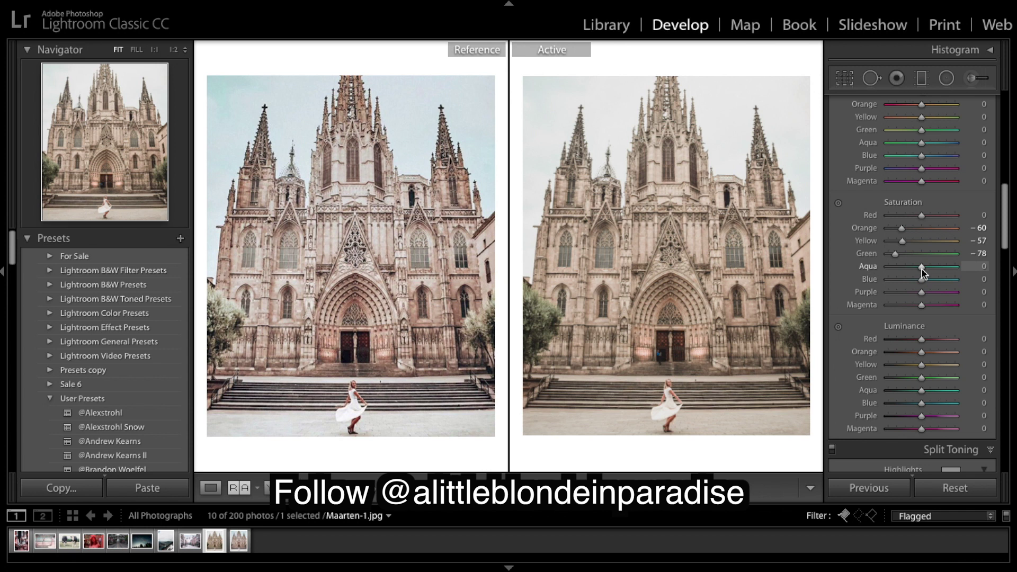
{"action": "left_click_drag", "start_coordinate": [922, 273], "coordinate": [922, 273]}
{"action": "mouse_move", "coordinate": [922, 284]}
{"action": "left_mouse_down"}
{"action": "mouse_move", "coordinate": [949, 283]}
{"action": "mouse_move", "coordinate": [941, 298]}
{"action": "mouse_move", "coordinate": [926, 294]}
{"action": "left_mouse_up"}
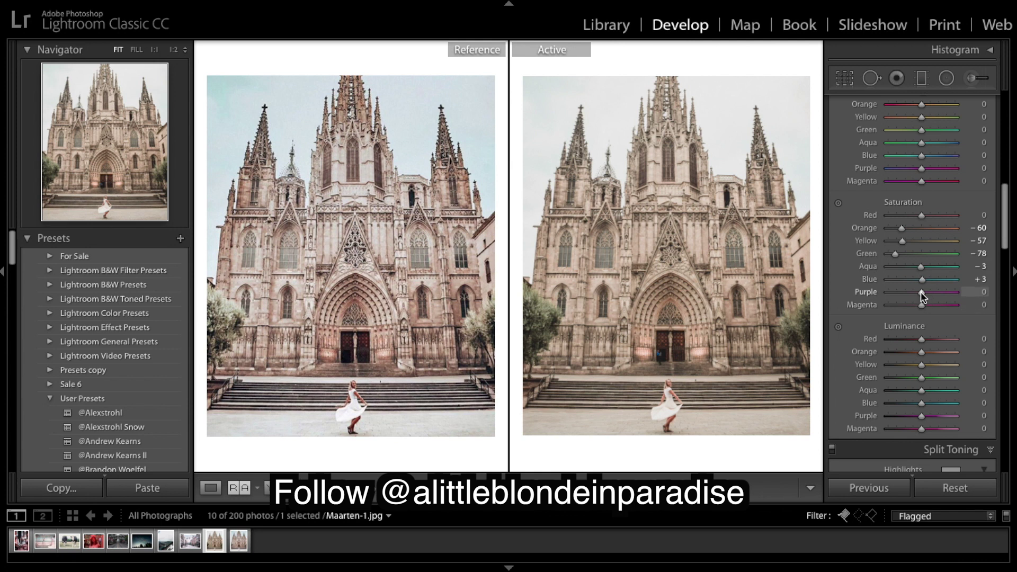
{"action": "mouse_move", "coordinate": [922, 297]}
{"action": "left_mouse_down"}
{"action": "mouse_move", "coordinate": [902, 296]}
{"action": "mouse_move", "coordinate": [951, 310]}
{"action": "mouse_move", "coordinate": [915, 309]}
{"action": "left_mouse_up"}
{"action": "mouse_move", "coordinate": [912, 303]}
{"action": "left_mouse_down"}
{"action": "mouse_move", "coordinate": [947, 307]}
{"action": "mouse_move", "coordinate": [838, 298]}
{"action": "mouse_move", "coordinate": [911, 316]}
{"action": "left_mouse_up"}
{"action": "scroll", "coordinate": [933, 313], "scroll_direction": "up", "scroll_amount": 5}
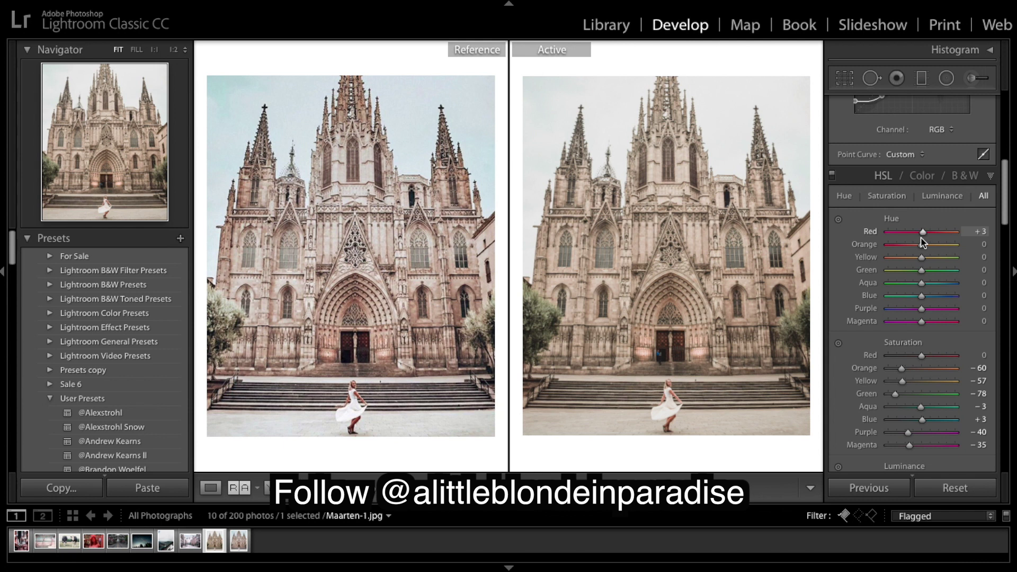
Set HSL Hue sliders to Orange -16, Yellow -28, Green -30, Aqua -2, Blue -22, Magenta +20
{"action": "left_click_drag", "start_coordinate": [922, 251], "coordinate": [914, 245]}
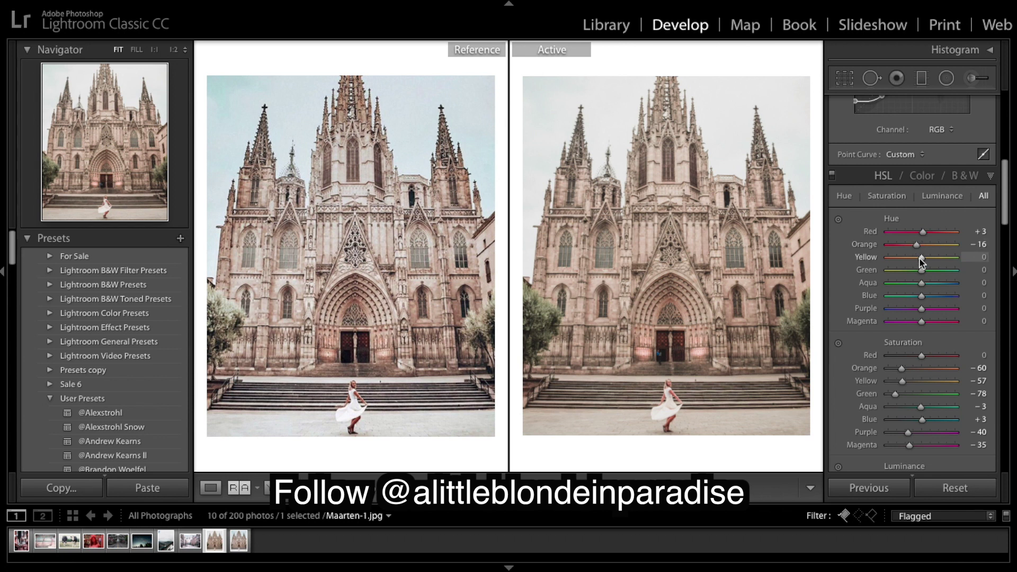
{"action": "left_click_drag", "start_coordinate": [921, 260], "coordinate": [911, 259]}
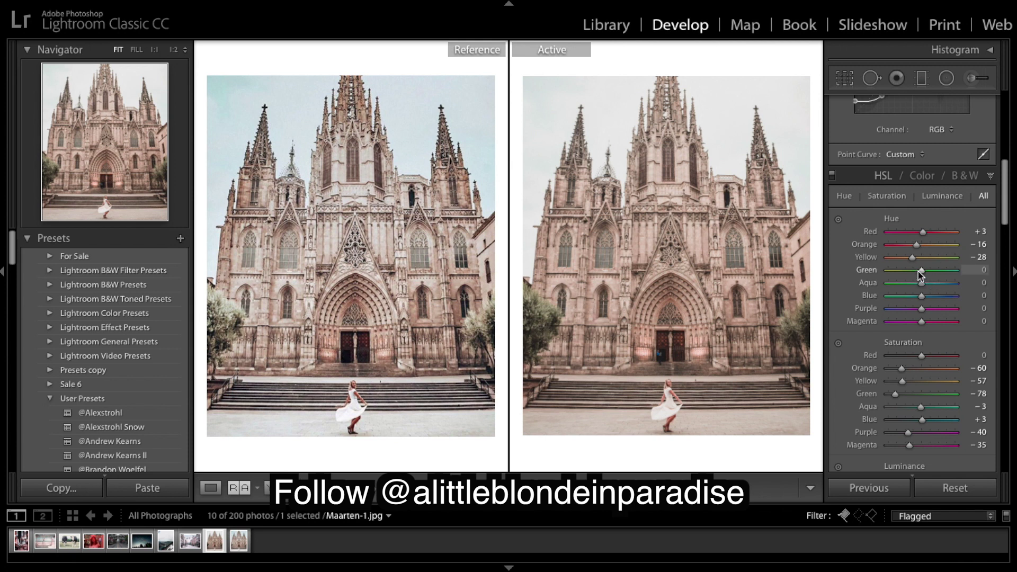
{"action": "left_click_drag", "start_coordinate": [922, 271], "coordinate": [909, 276]}
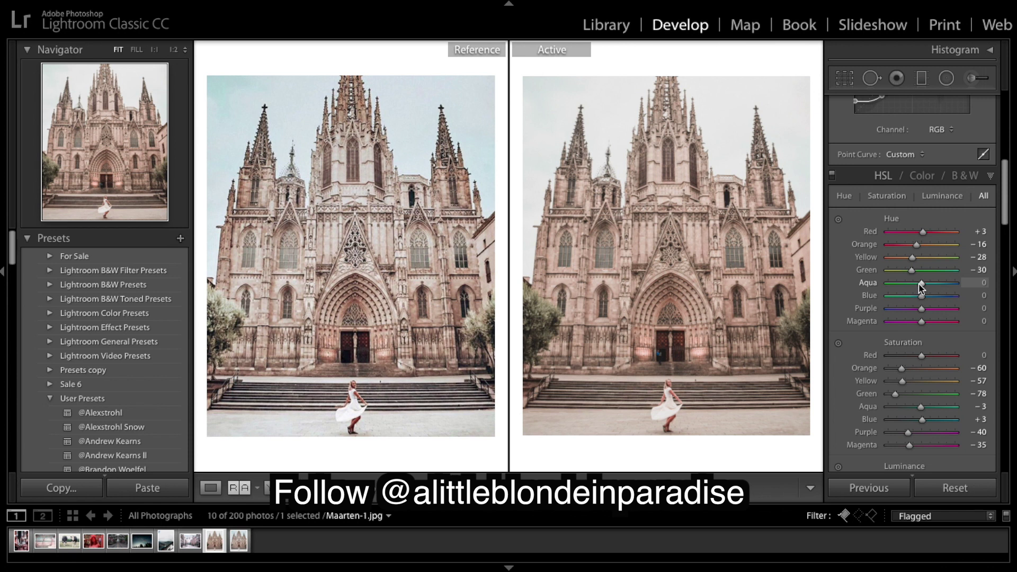
{"action": "left_click_drag", "start_coordinate": [921, 288], "coordinate": [919, 287]}
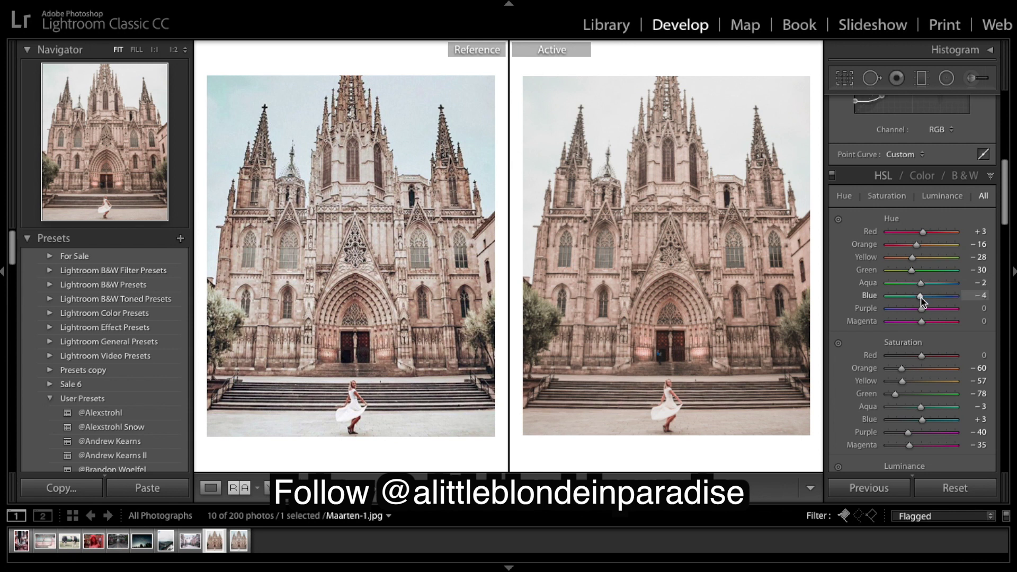
{"action": "left_click_drag", "start_coordinate": [921, 297], "coordinate": [918, 300]}
{"action": "left_click_drag", "start_coordinate": [914, 298], "coordinate": [915, 299]}
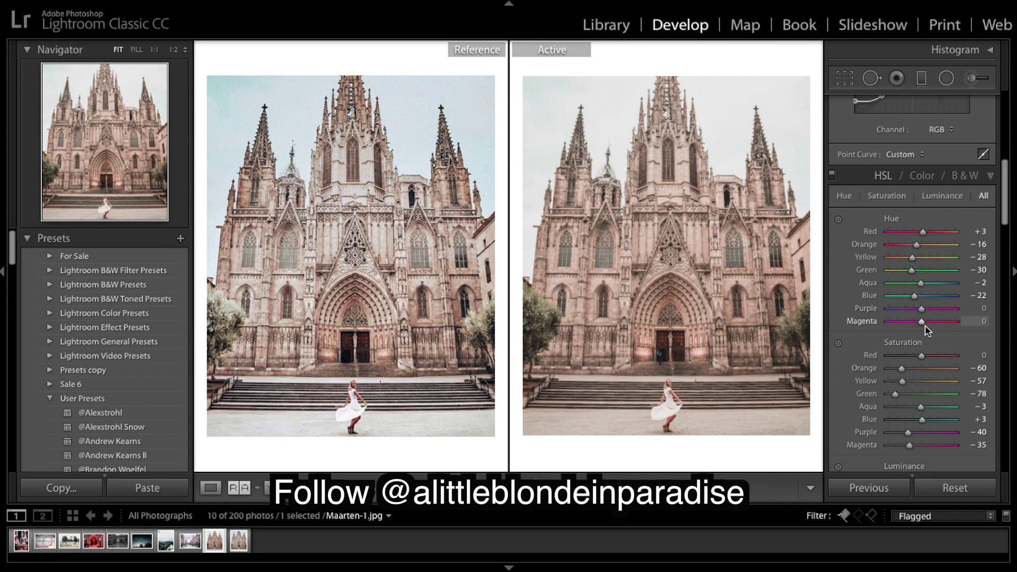
{"action": "mouse_move", "coordinate": [923, 322]}
{"action": "left_mouse_down"}
{"action": "mouse_move", "coordinate": [957, 322]}
{"action": "mouse_move", "coordinate": [928, 333]}
{"action": "left_mouse_up"}
{"action": "scroll", "coordinate": [930, 342], "scroll_direction": "down", "scroll_amount": 6}
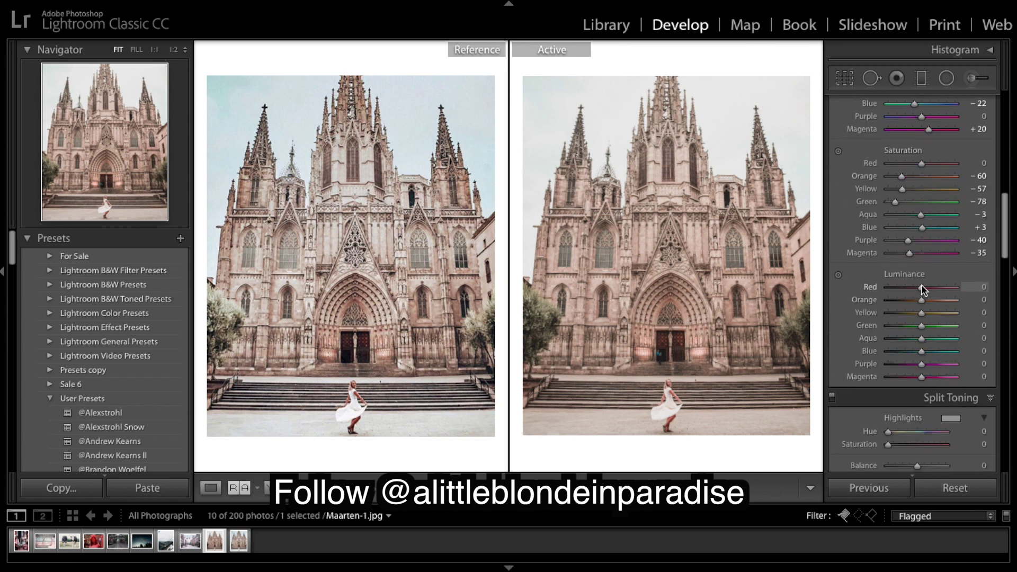
Raise Red luminance to +59
{"action": "scroll", "coordinate": [923, 289], "scroll_direction": "down", "scroll_amount": 1}
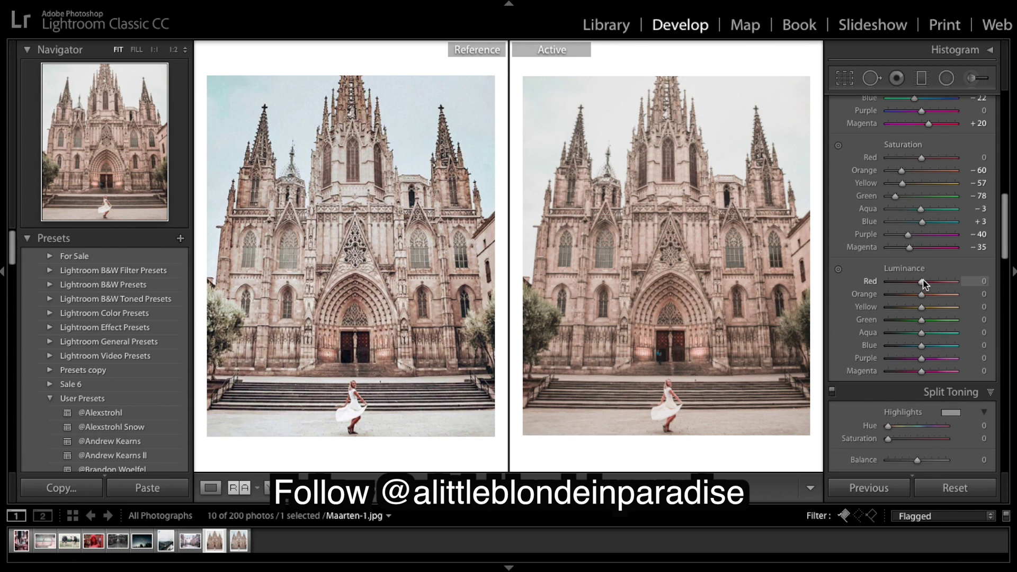
{"action": "left_click_drag", "start_coordinate": [922, 283], "coordinate": [894, 286]}
{"action": "left_click_drag", "start_coordinate": [889, 282], "coordinate": [953, 281]}
{"action": "left_click", "coordinate": [937, 288]}
{"action": "left_click_drag", "start_coordinate": [939, 287], "coordinate": [943, 288]}
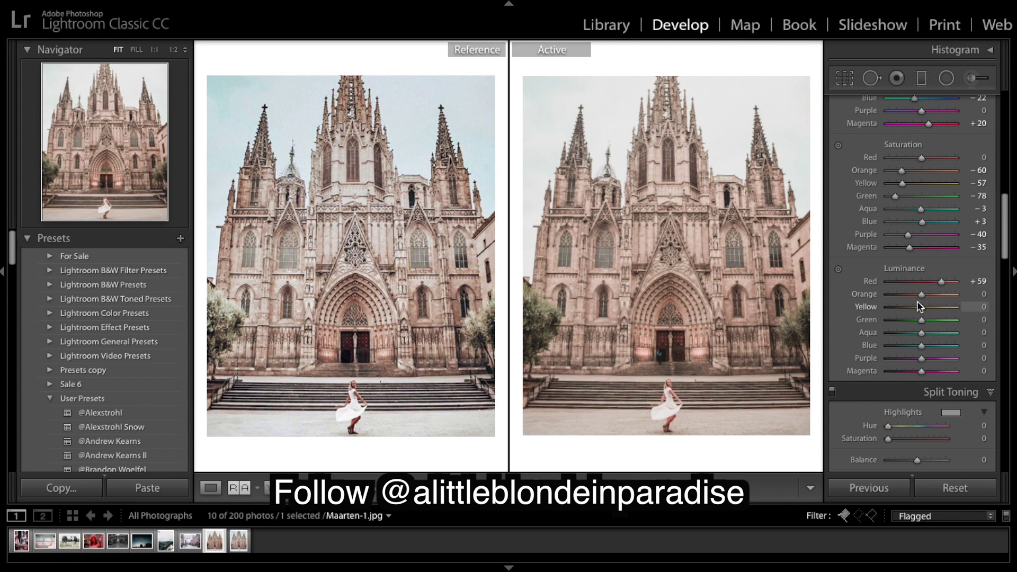
Set luminance Orange -36, Yellow +57 and Green +51
{"action": "left_click_drag", "start_coordinate": [923, 298], "coordinate": [913, 300]}
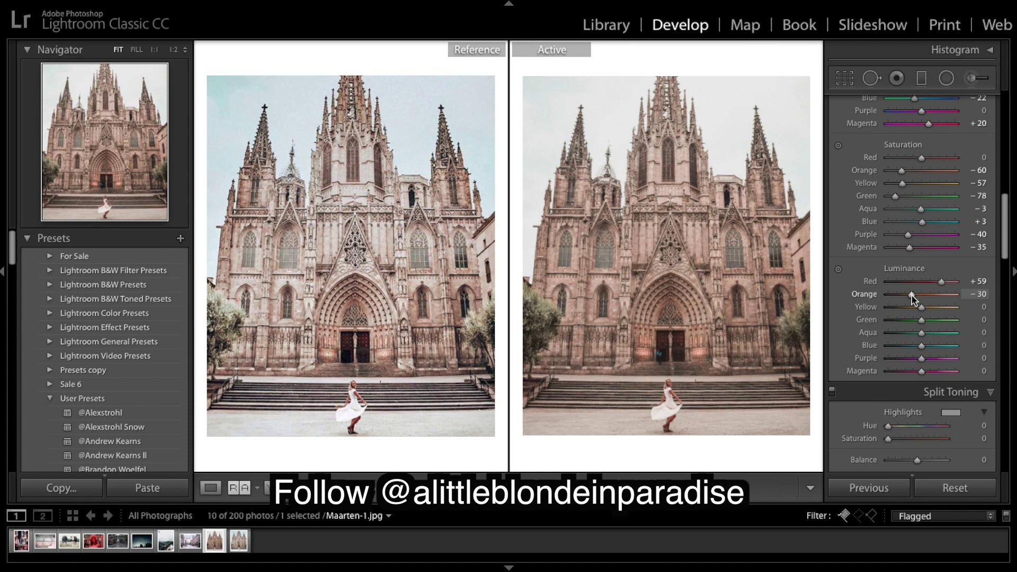
{"action": "left_click_drag", "start_coordinate": [913, 299], "coordinate": [910, 299]}
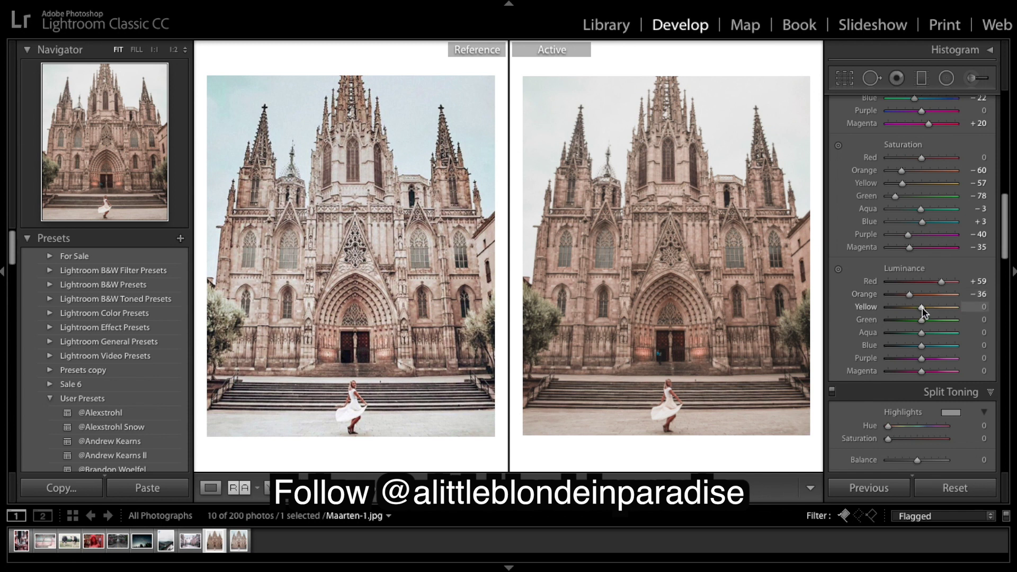
{"action": "left_click_drag", "start_coordinate": [922, 308], "coordinate": [943, 314]}
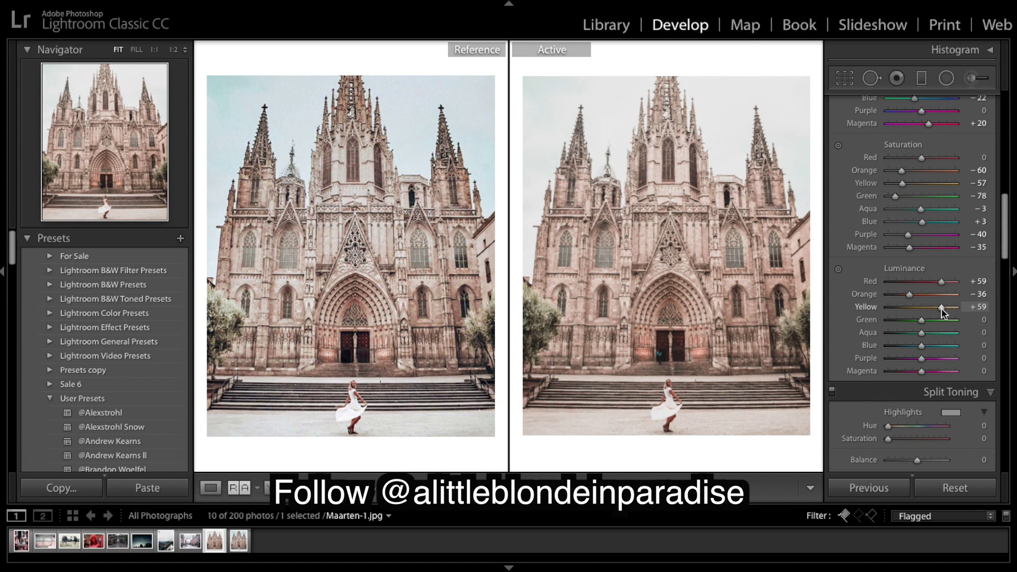
{"action": "left_click_drag", "start_coordinate": [942, 313], "coordinate": [941, 312]}
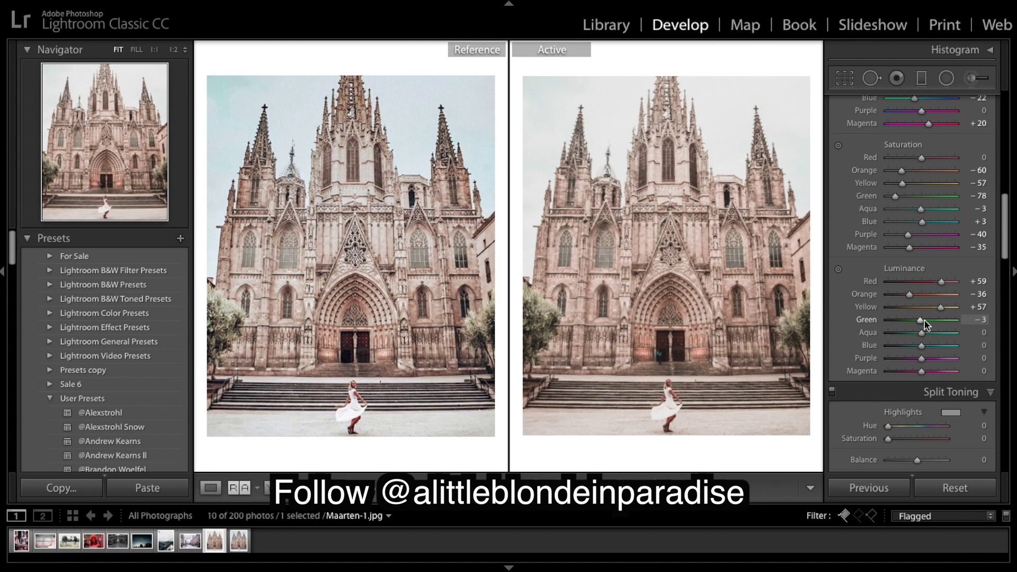
{"action": "mouse_move", "coordinate": [925, 320]}
{"action": "left_mouse_down"}
{"action": "mouse_move", "coordinate": [996, 363]}
{"action": "mouse_move", "coordinate": [826, 302]}
{"action": "mouse_move", "coordinate": [944, 314]}
{"action": "mouse_move", "coordinate": [875, 324]}
{"action": "mouse_move", "coordinate": [1001, 337]}
{"action": "mouse_move", "coordinate": [974, 341]}
{"action": "mouse_move", "coordinate": [944, 325]}
{"action": "left_mouse_up"}
{"action": "left_click_drag", "start_coordinate": [944, 327], "coordinate": [939, 325]}
{"action": "scroll", "coordinate": [934, 358], "scroll_direction": "down", "scroll_amount": 1}
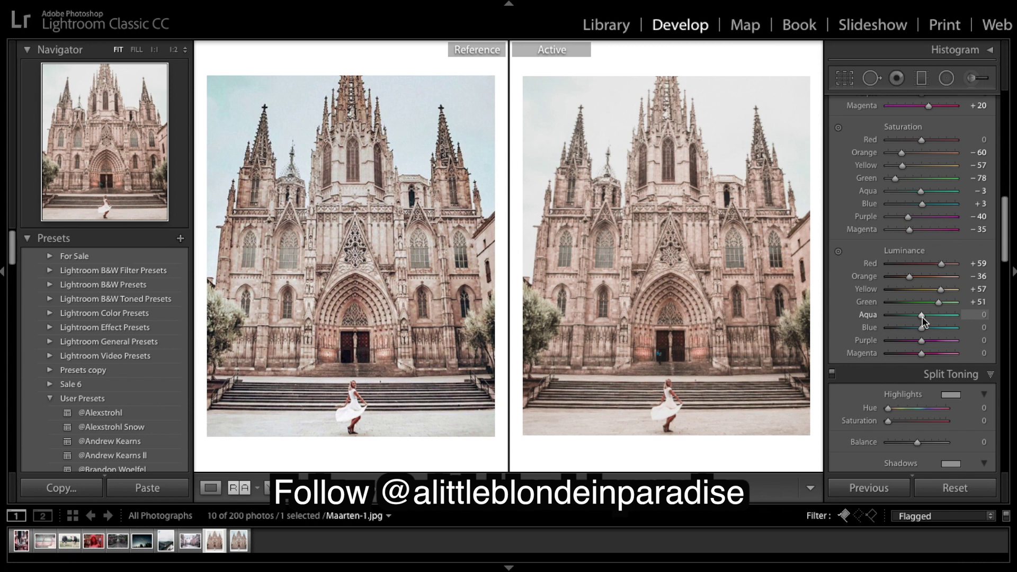
Set luminance Aqua +27, Blue -64, Purple +13 and Magenta +5
{"action": "left_click_drag", "start_coordinate": [923, 318], "coordinate": [900, 330]}
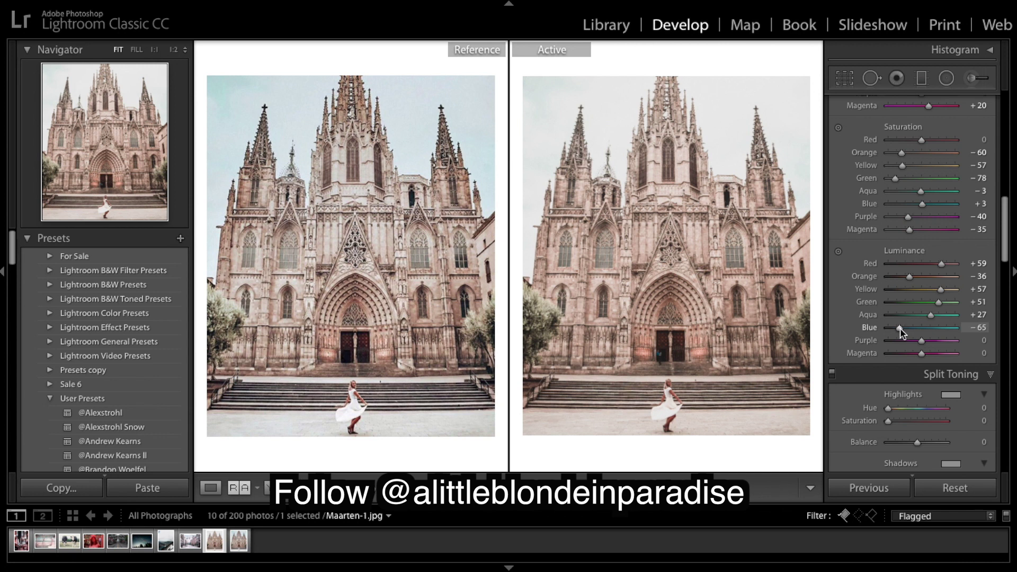
{"action": "scroll", "coordinate": [960, 326], "scroll_direction": "down", "scroll_amount": 5}
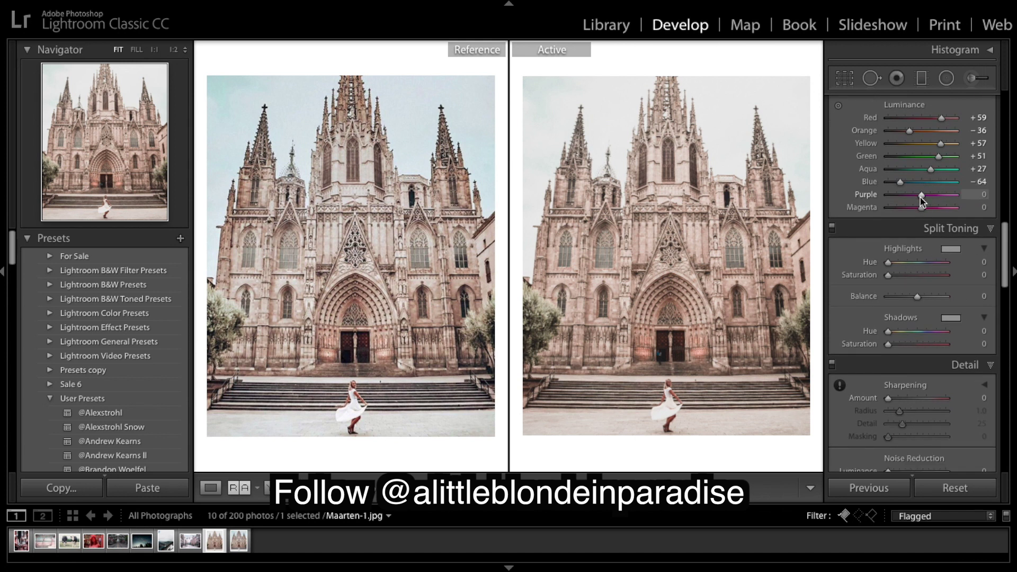
{"action": "left_click_drag", "start_coordinate": [920, 198], "coordinate": [925, 197]}
{"action": "left_click_drag", "start_coordinate": [927, 197], "coordinate": [926, 214]}
{"action": "scroll", "coordinate": [925, 233], "scroll_direction": "down", "scroll_amount": 3}
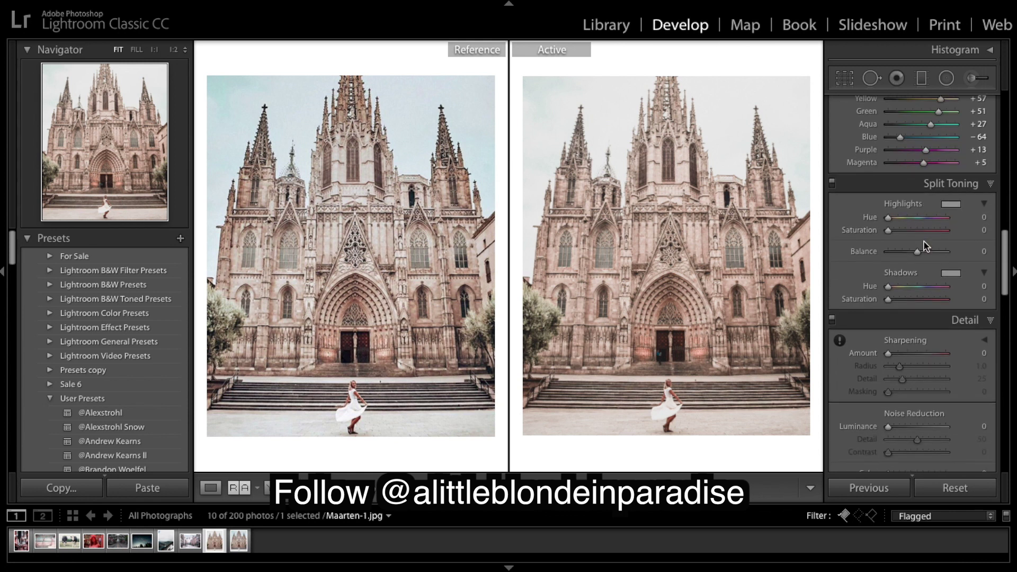
Tint the split-toning highlights blue at Hue 213, Saturation 18
{"action": "scroll", "coordinate": [925, 246], "scroll_direction": "down", "scroll_amount": 2}
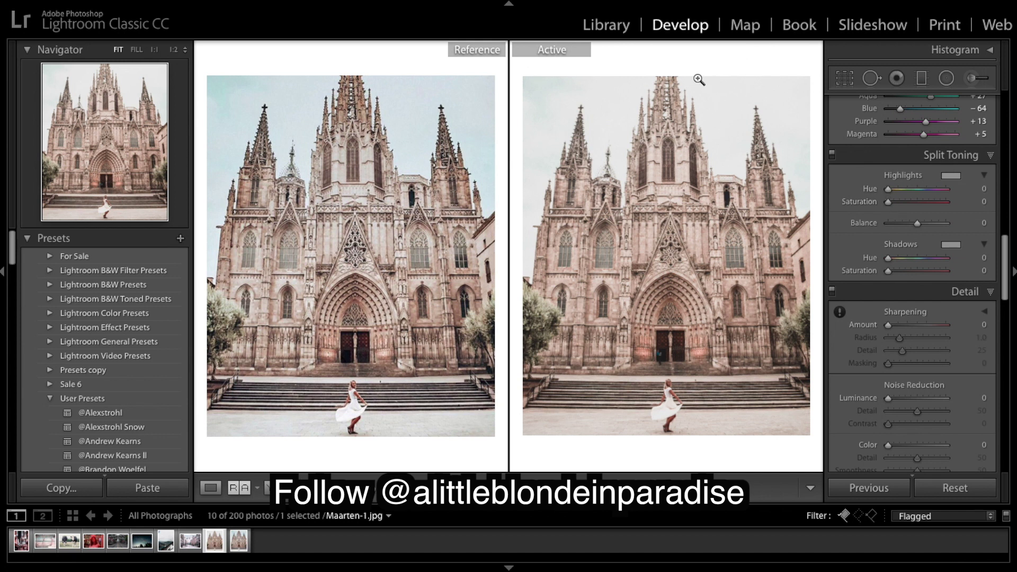
{"action": "left_click_drag", "start_coordinate": [889, 190], "coordinate": [926, 197]}
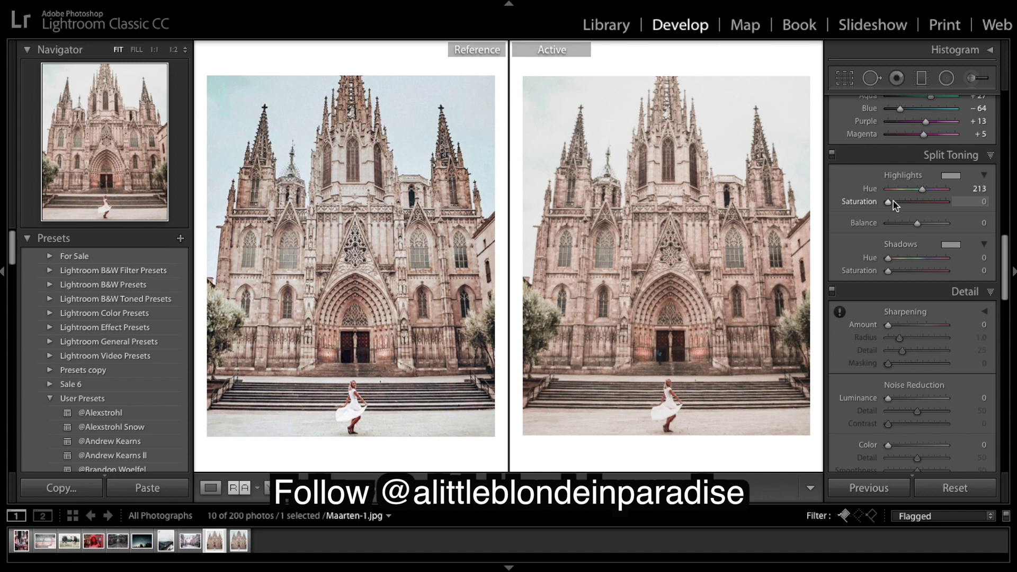
{"action": "left_click_drag", "start_coordinate": [893, 201], "coordinate": [904, 205]}
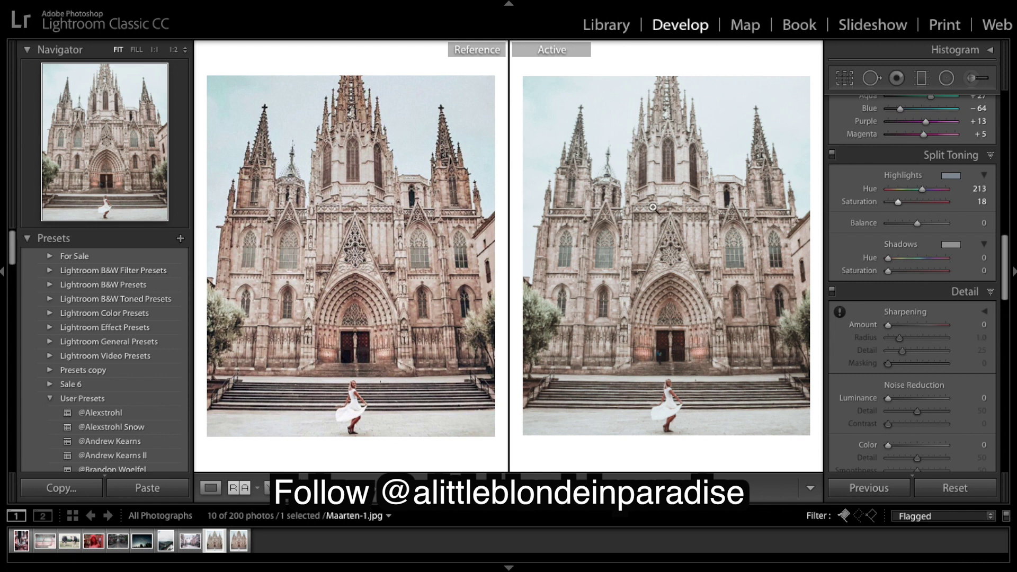
Warm the split-toning shadows at Hue 25, Saturation 9
{"action": "scroll", "coordinate": [908, 233], "scroll_direction": "down", "scroll_amount": 1}
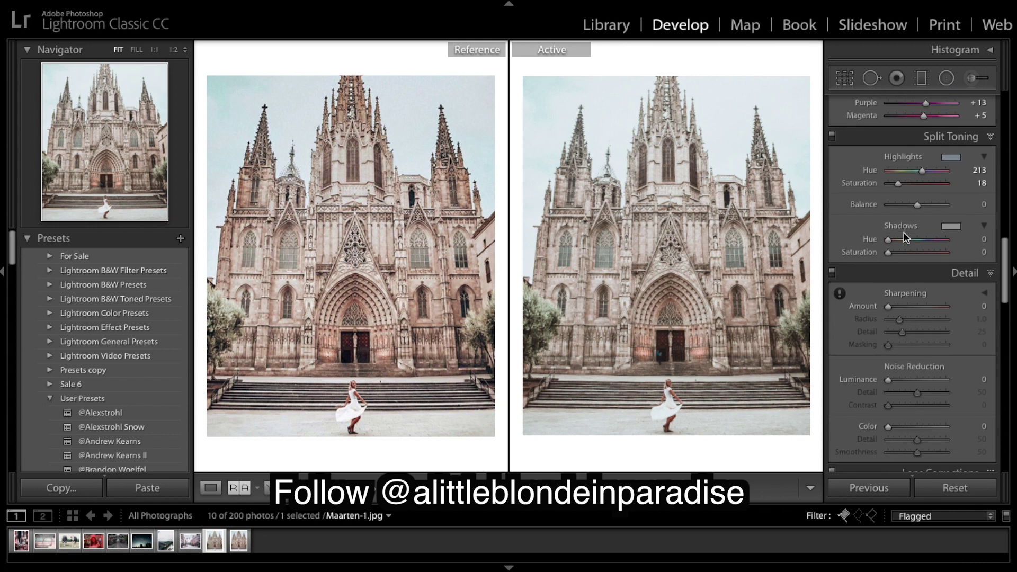
{"action": "scroll", "coordinate": [960, 262], "scroll_direction": "down", "scroll_amount": 1}
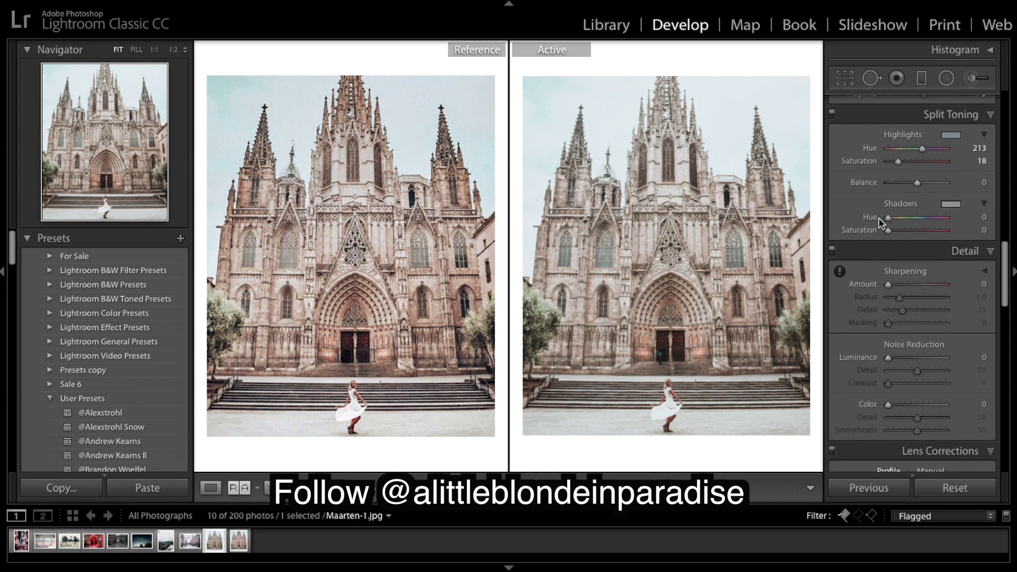
{"action": "left_click_drag", "start_coordinate": [883, 219], "coordinate": [893, 221]}
{"action": "left_click_drag", "start_coordinate": [892, 217], "coordinate": [892, 218]}
{"action": "left_click_drag", "start_coordinate": [893, 231], "coordinate": [895, 235]}
{"action": "scroll", "coordinate": [895, 236], "scroll_direction": "down", "scroll_amount": 5}
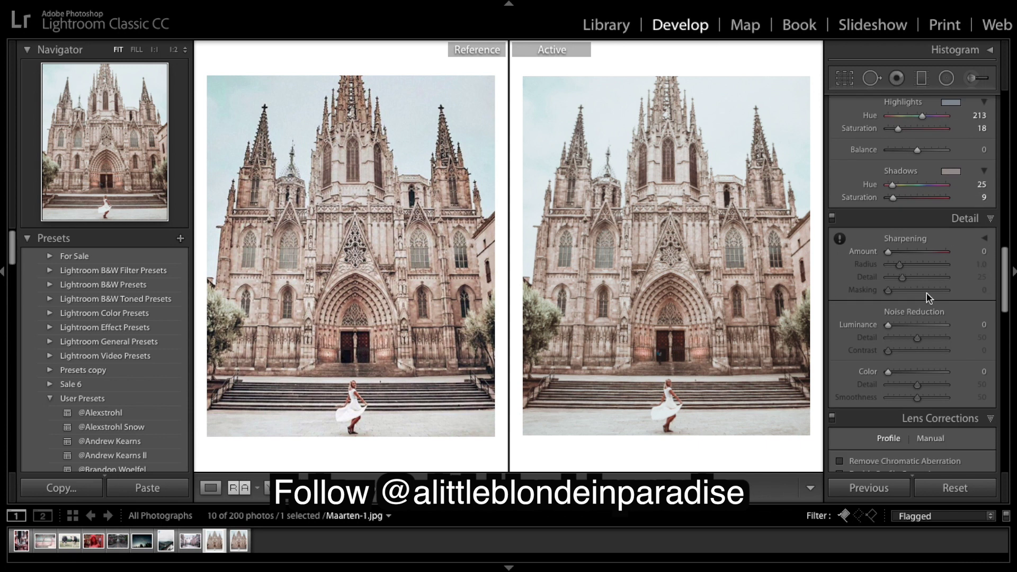
Enable Detail sharpening with Amount 100 and Masking 50
{"action": "scroll", "coordinate": [929, 298], "scroll_direction": "down", "scroll_amount": 1}
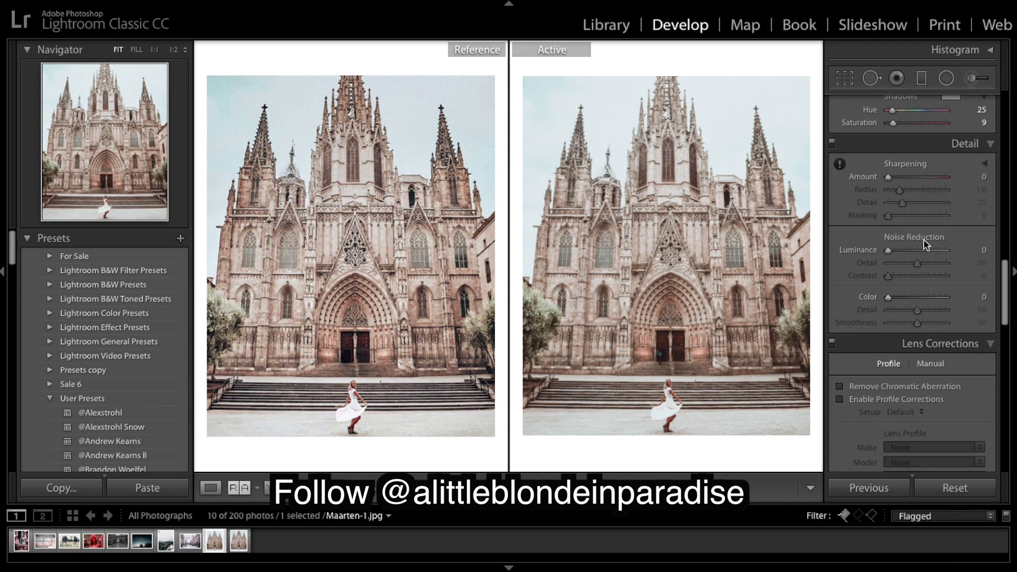
{"action": "left_click", "coordinate": [920, 178]}
{"action": "left_click_drag", "start_coordinate": [918, 177], "coordinate": [928, 179]}
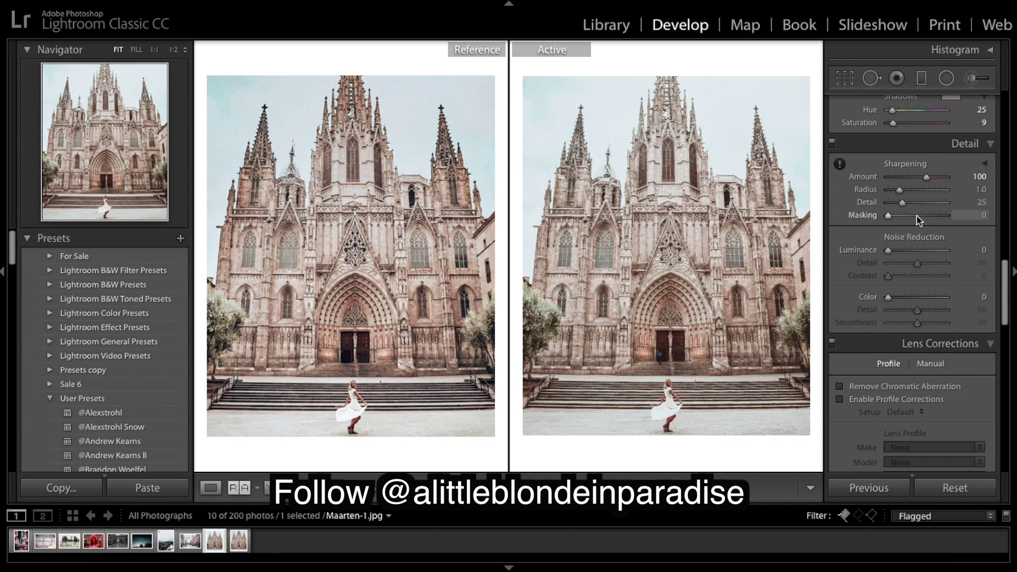
{"action": "mouse_move", "coordinate": [919, 220]}
{"action": "left_mouse_down"}
{"action": "mouse_move", "coordinate": [896, 216]}
{"action": "mouse_move", "coordinate": [920, 222]}
{"action": "left_mouse_up"}
{"action": "scroll", "coordinate": [939, 248], "scroll_direction": "down", "scroll_amount": 1}
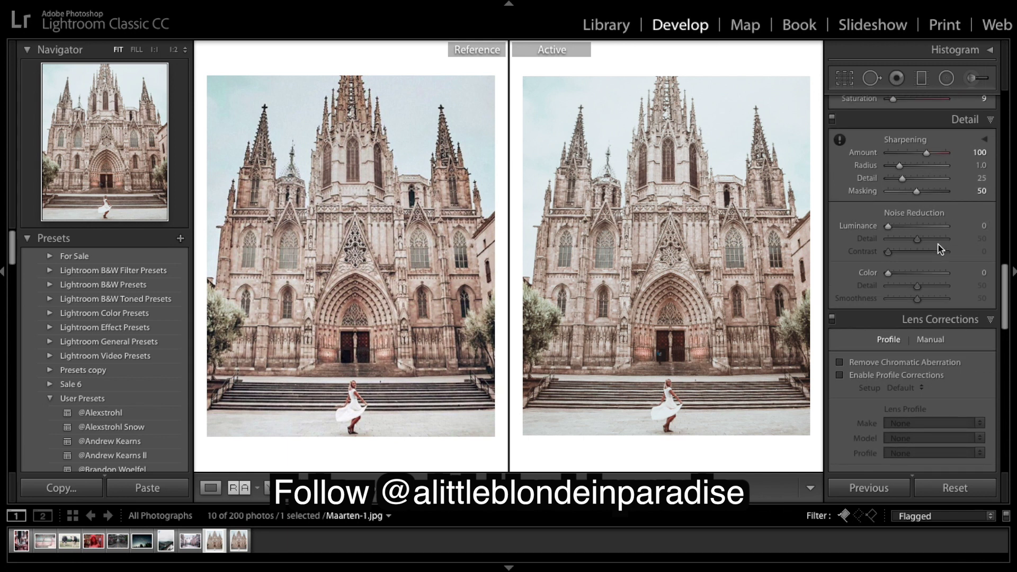
{"action": "scroll", "coordinate": [941, 249], "scroll_direction": "down", "scroll_amount": 2}
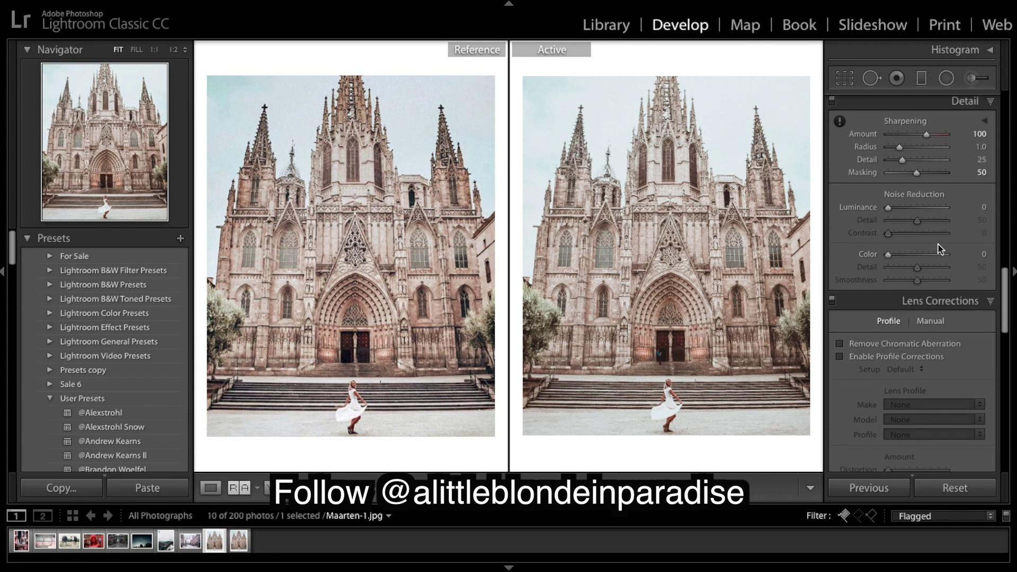
{"action": "scroll", "coordinate": [940, 249], "scroll_direction": "down", "scroll_amount": 12}
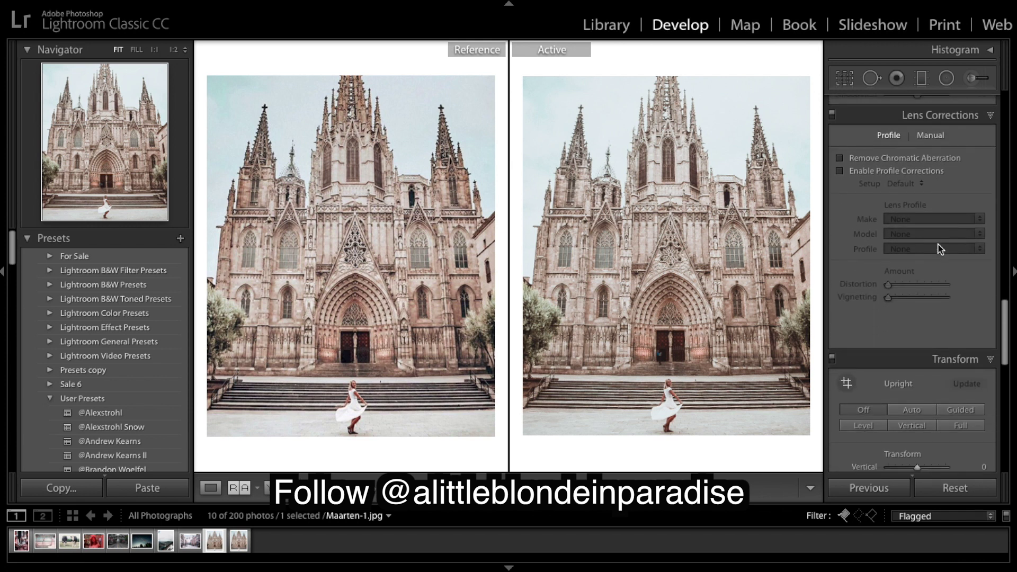
Add film grain in the Effects panel at Amount 24
{"action": "scroll", "coordinate": [939, 247], "scroll_direction": "down", "scroll_amount": 13}
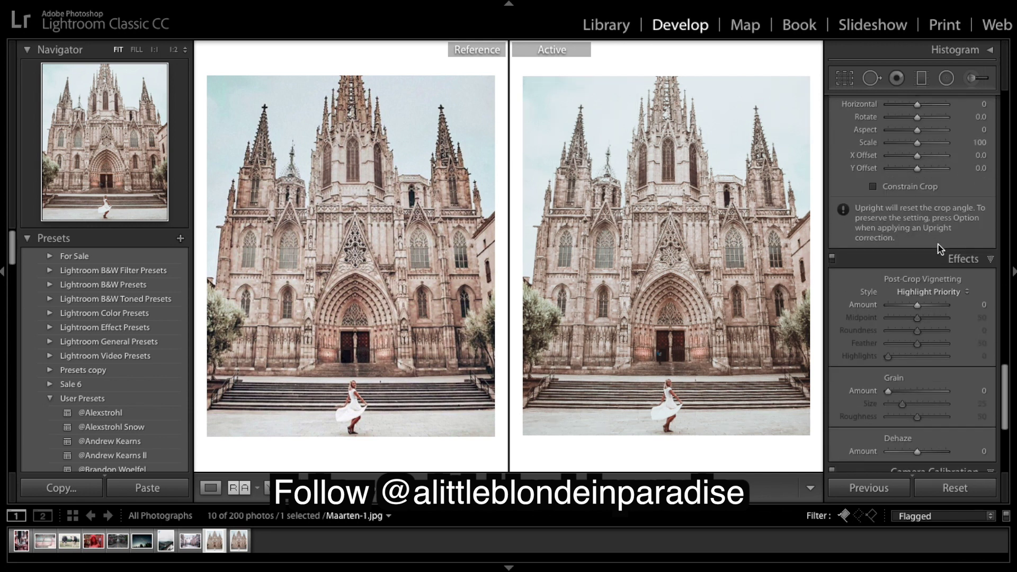
{"action": "scroll", "coordinate": [941, 249], "scroll_direction": "down", "scroll_amount": 1}
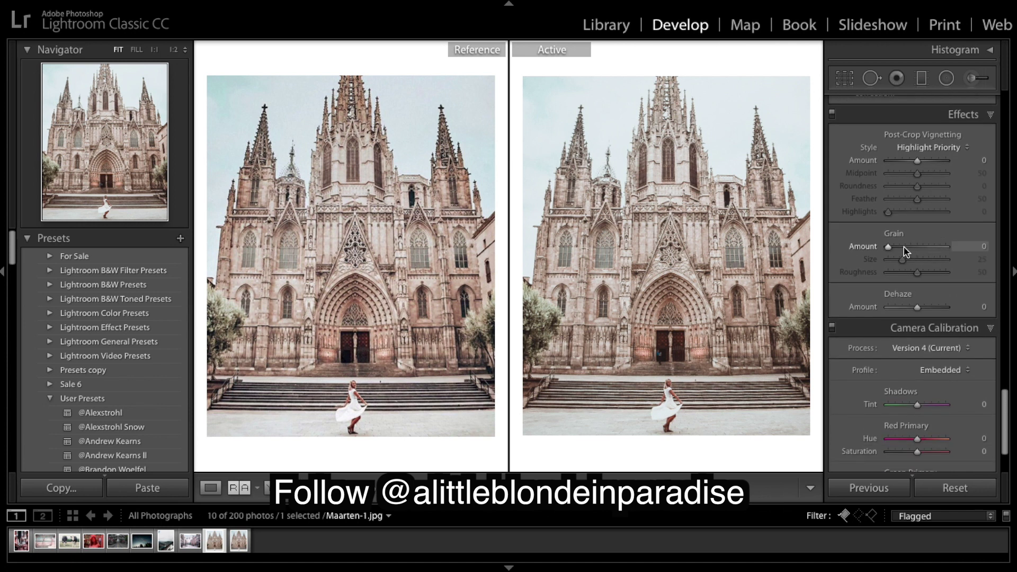
{"action": "left_click", "coordinate": [903, 247]}
{"action": "left_click_drag", "start_coordinate": [902, 246], "coordinate": [900, 246]}
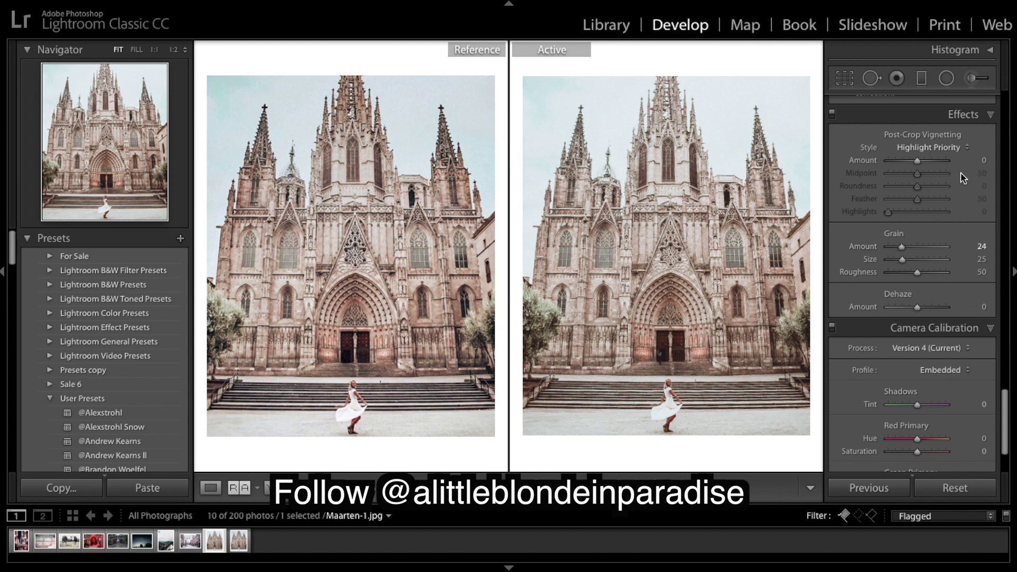
{"action": "scroll", "coordinate": [963, 178], "scroll_direction": "up", "scroll_amount": 20}
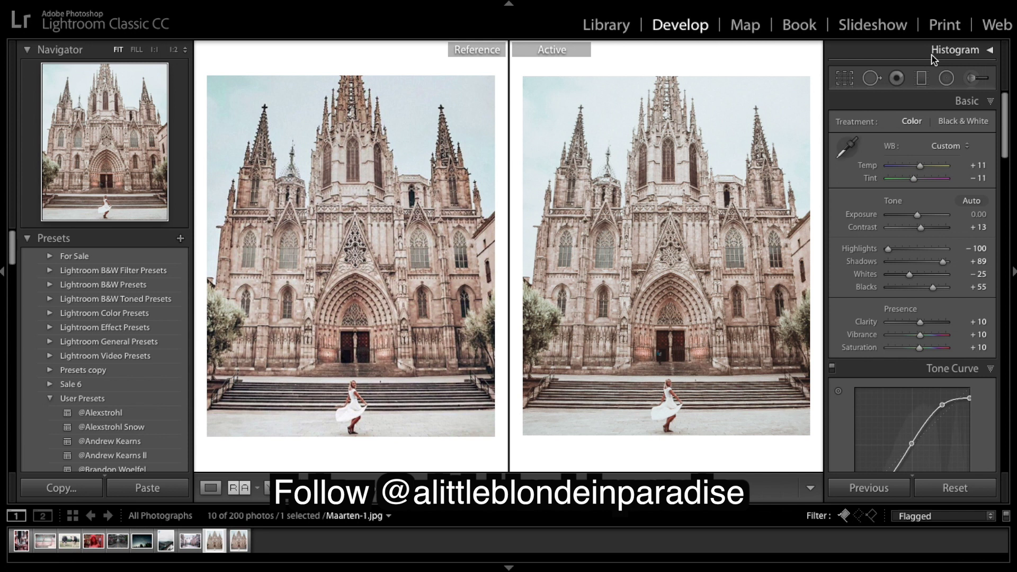
Place a new graduated filter across the cathedral spires, nudged slightly lower
{"action": "left_click", "coordinate": [925, 79]}
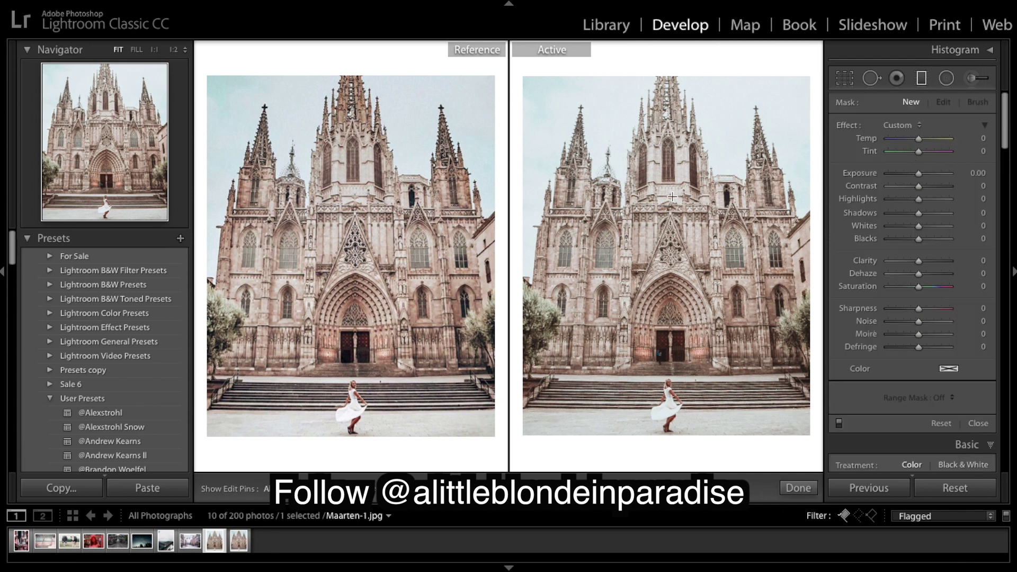
{"action": "left_click_drag", "start_coordinate": [673, 216], "coordinate": [672, 167]}
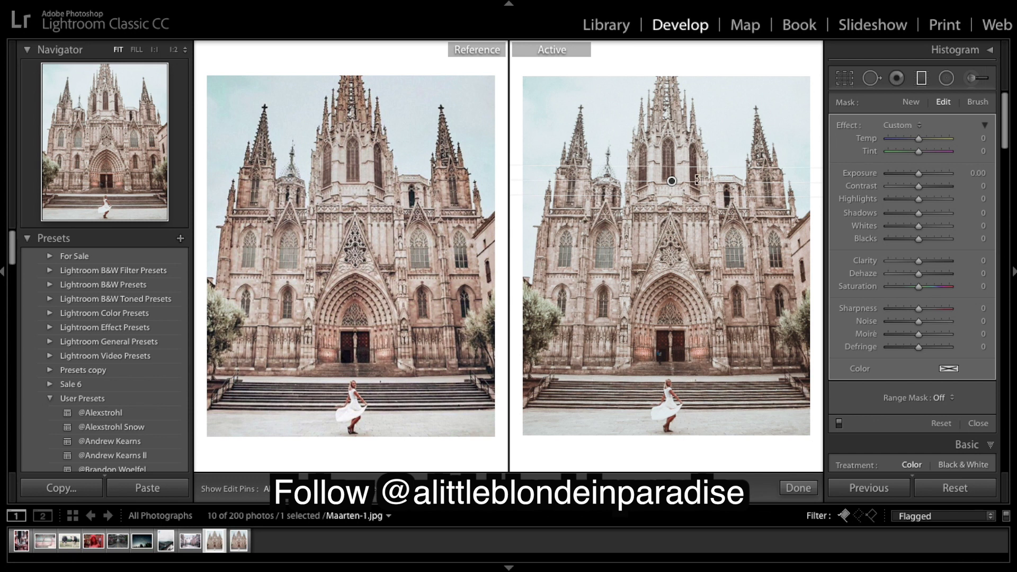
{"action": "left_click_drag", "start_coordinate": [674, 181], "coordinate": [672, 198]}
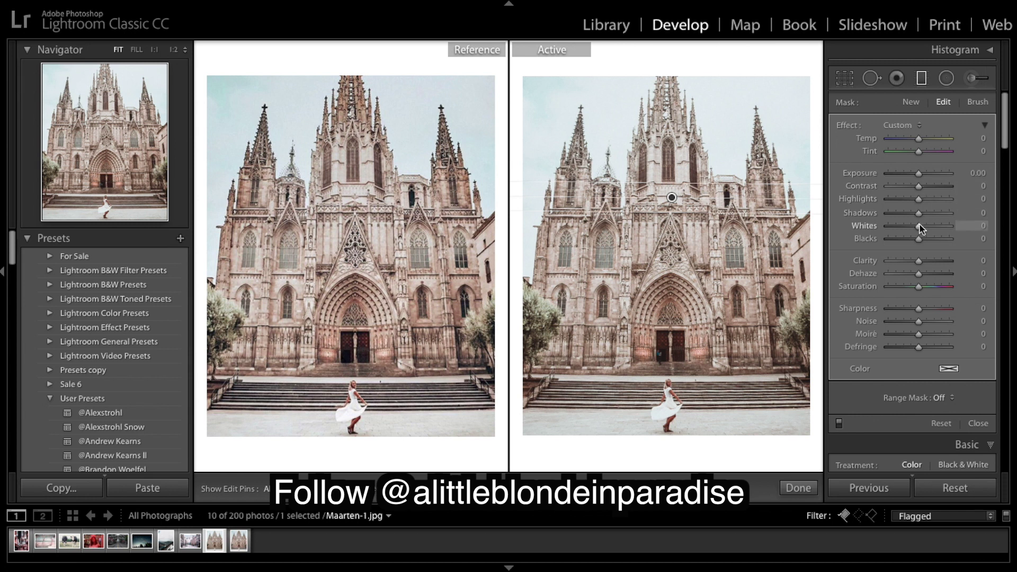
Set the filter's Whites to -22 and Shadows to -15, then angle it across the cathedral
{"action": "left_click_drag", "start_coordinate": [920, 225], "coordinate": [911, 225]}
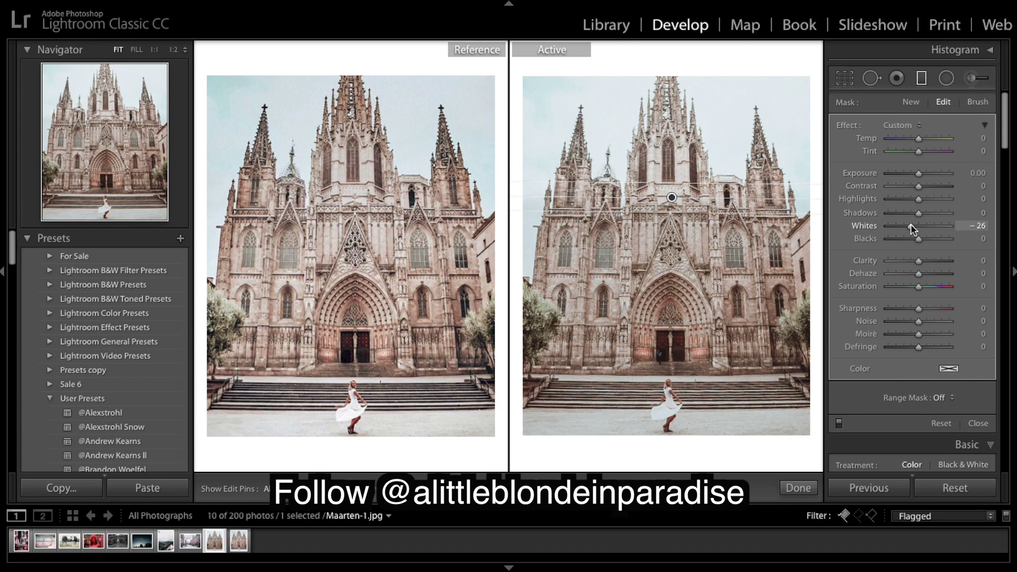
{"action": "left_click_drag", "start_coordinate": [911, 226], "coordinate": [913, 225]}
{"action": "left_click_drag", "start_coordinate": [912, 226], "coordinate": [912, 225]}
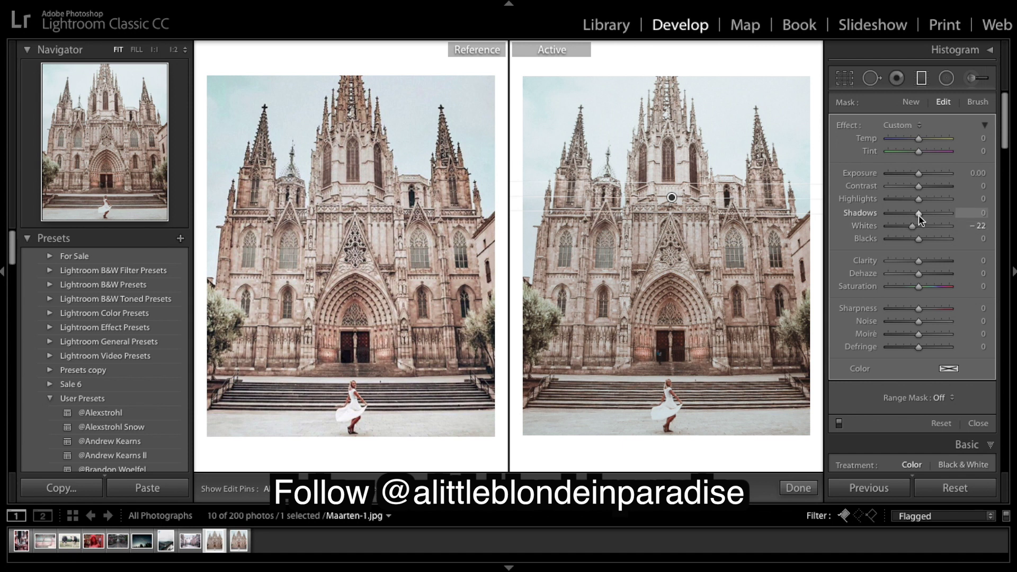
{"action": "left_click_drag", "start_coordinate": [917, 213], "coordinate": [913, 217]}
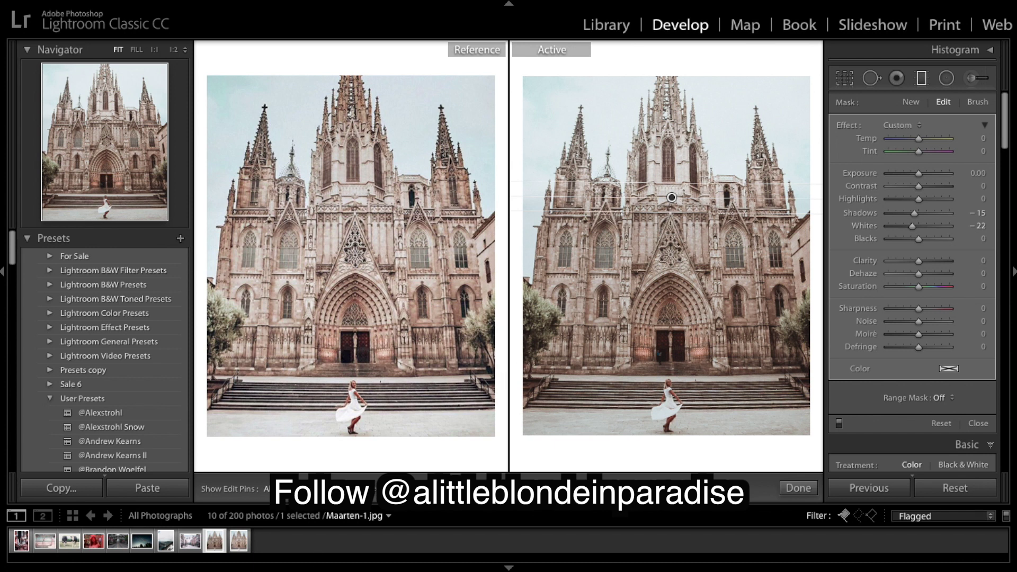
{"action": "key", "text": "o"}
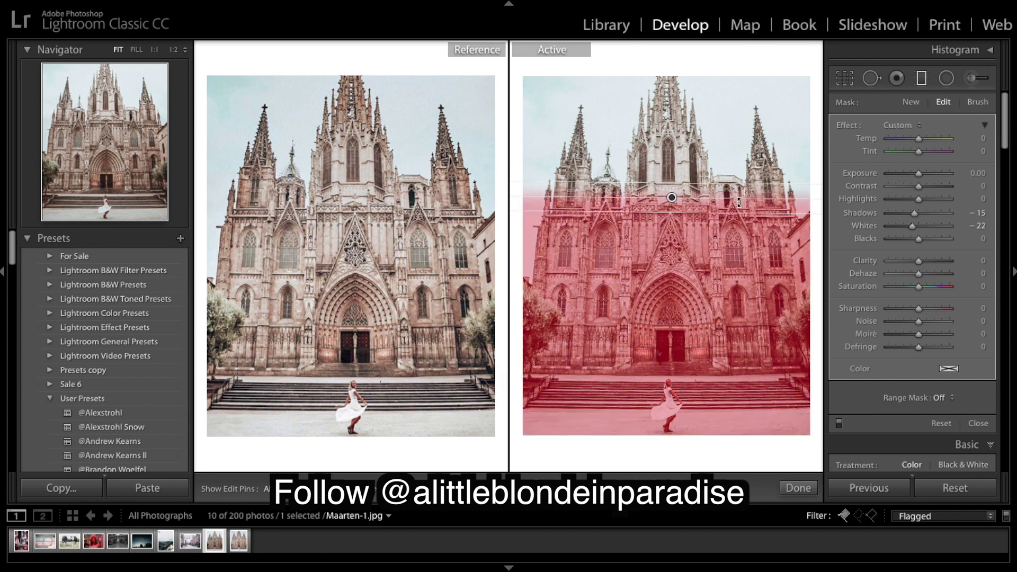
{"action": "left_click_drag", "start_coordinate": [738, 197], "coordinate": [587, 199]}
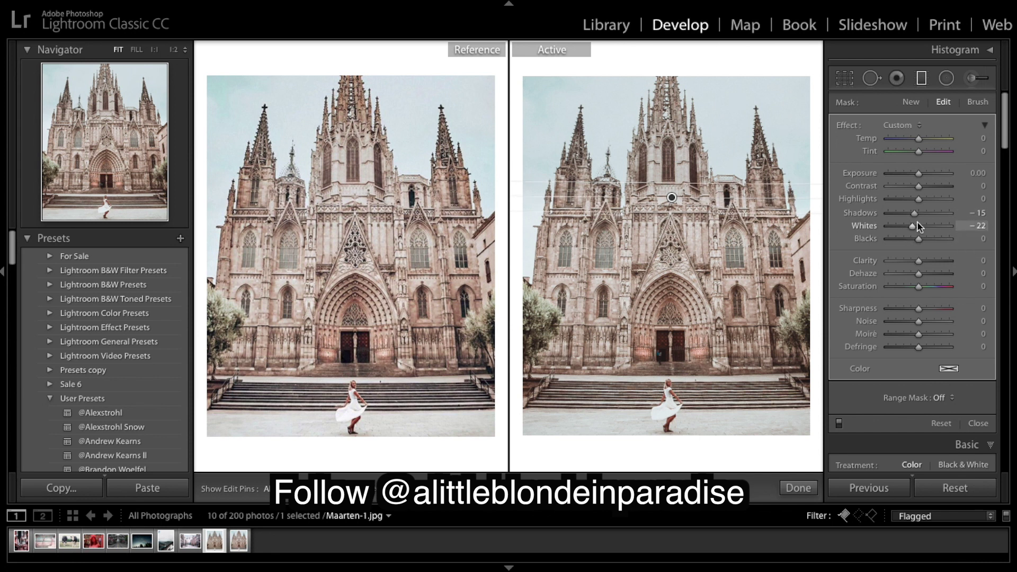
Reset the filter's Shadows and Whites, then set Shadows -18 and Whites -22
{"action": "double_click", "coordinate": [863, 213]}
{"action": "double_click", "coordinate": [866, 227]}
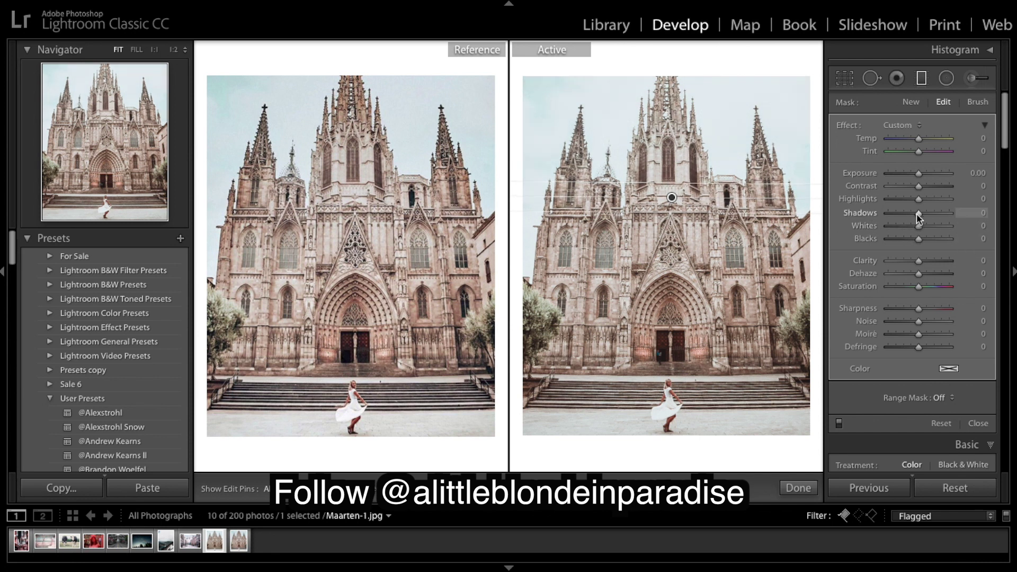
{"action": "left_click_drag", "start_coordinate": [917, 213], "coordinate": [913, 217]}
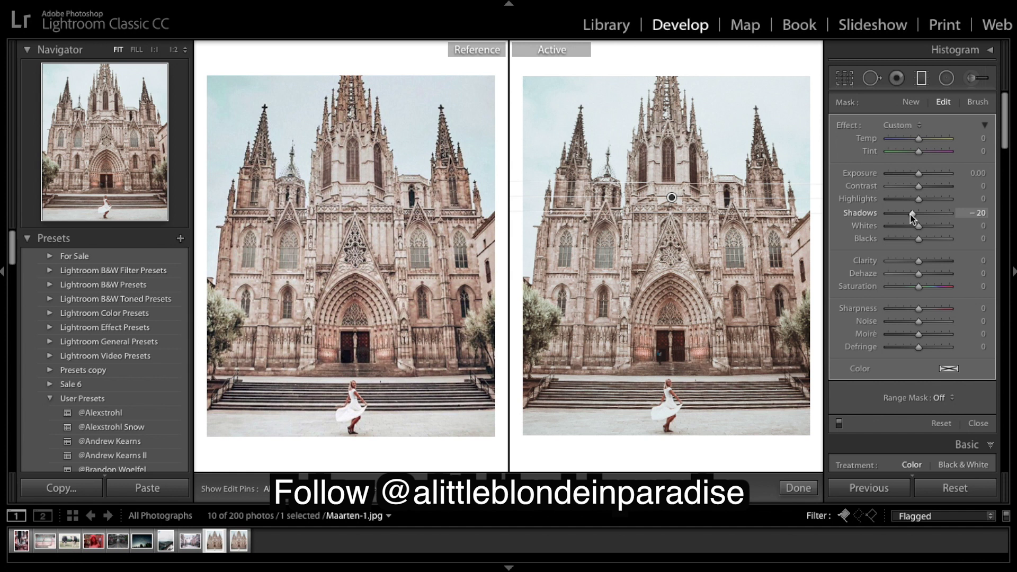
{"action": "left_click_drag", "start_coordinate": [912, 218], "coordinate": [914, 218]}
{"action": "left_click_drag", "start_coordinate": [913, 218], "coordinate": [913, 218]}
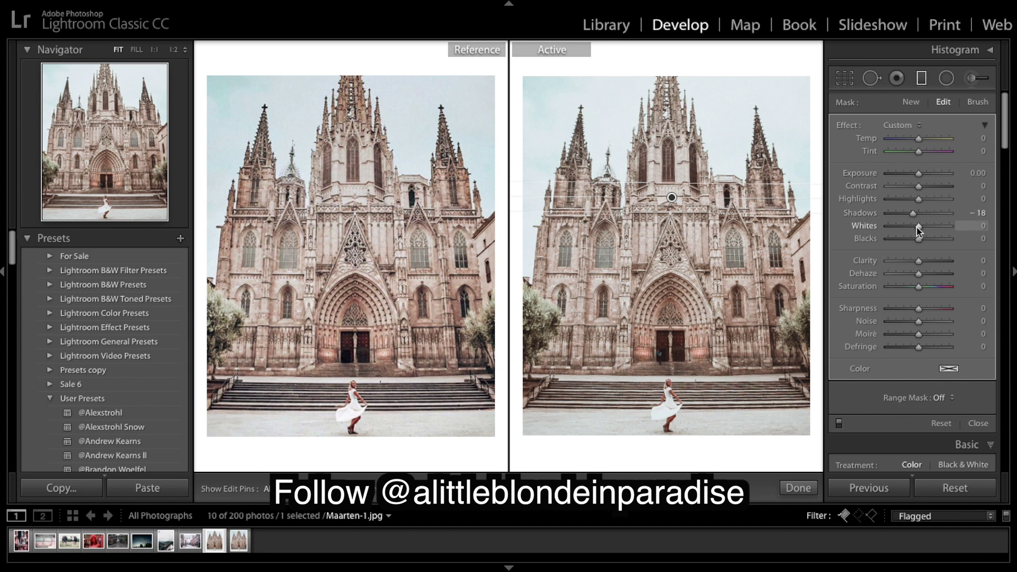
{"action": "left_click_drag", "start_coordinate": [917, 226], "coordinate": [911, 228]}
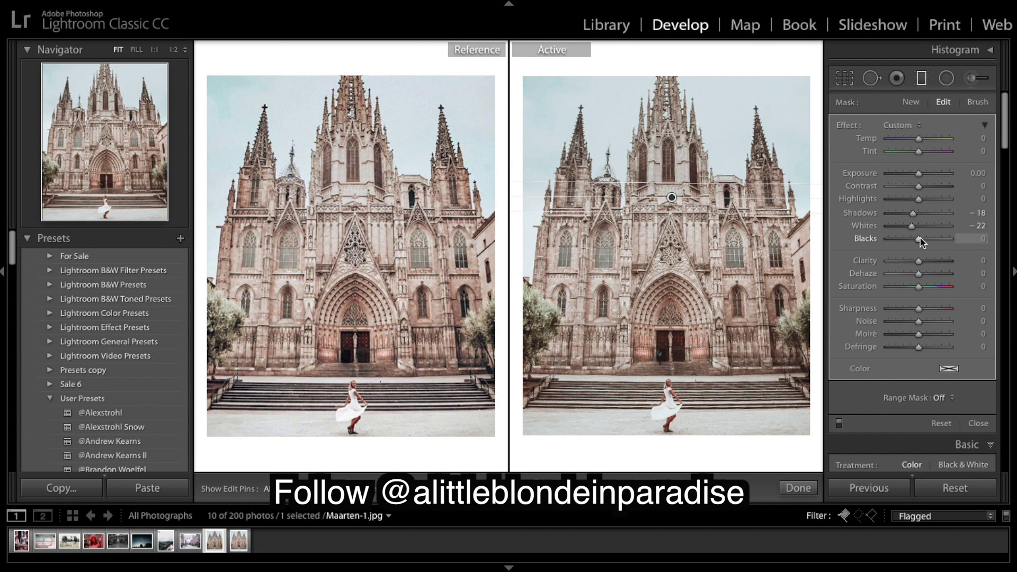
Lift the filter's Blacks to 41
{"action": "left_click_drag", "start_coordinate": [920, 241], "coordinate": [928, 241]}
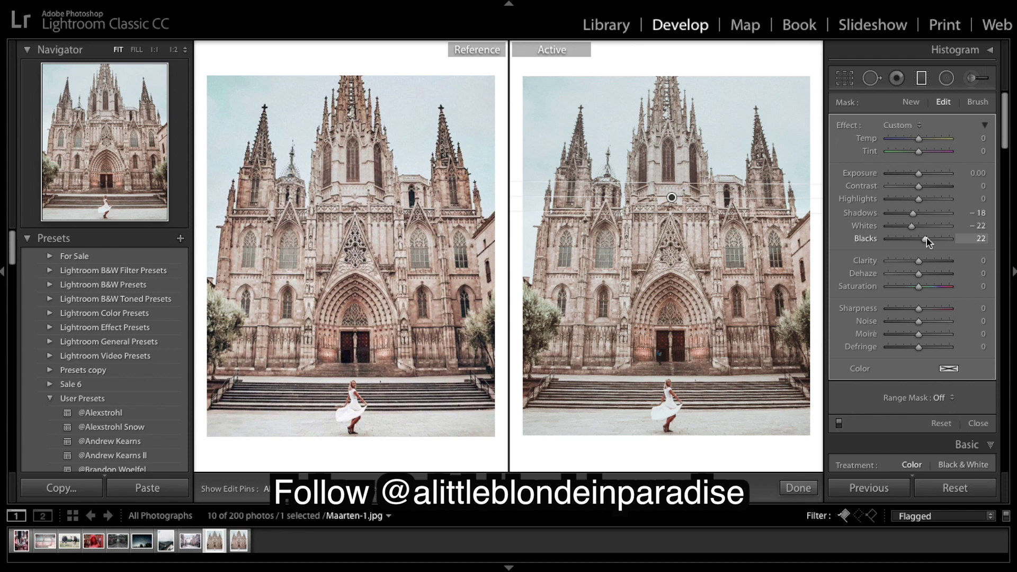
{"action": "left_click_drag", "start_coordinate": [930, 239], "coordinate": [931, 240]}
{"action": "left_click_drag", "start_coordinate": [931, 235], "coordinate": [933, 235]}
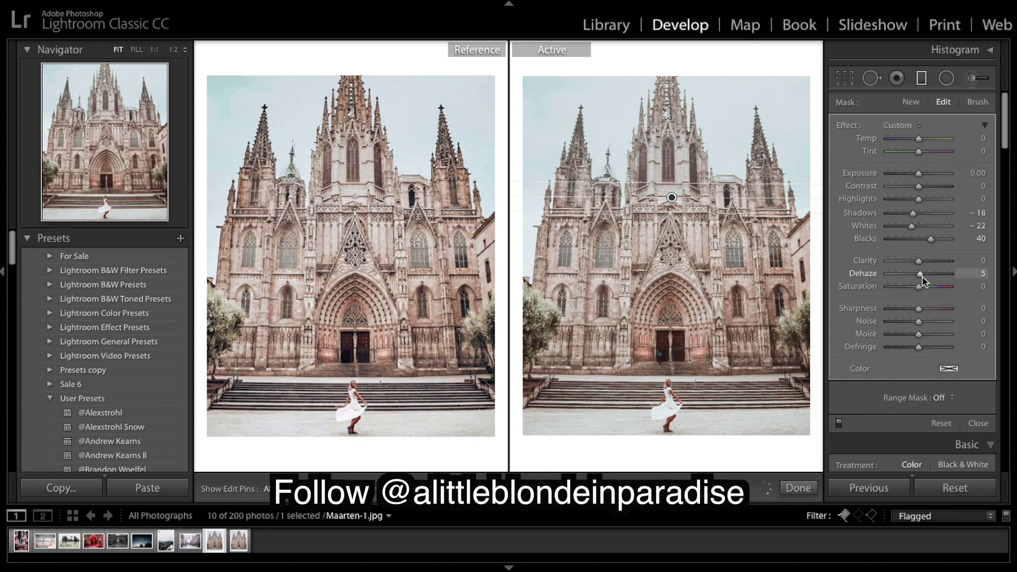
Give the filter area Dehaze 20 and Clarity 37
{"action": "left_click_drag", "start_coordinate": [923, 278], "coordinate": [929, 283]}
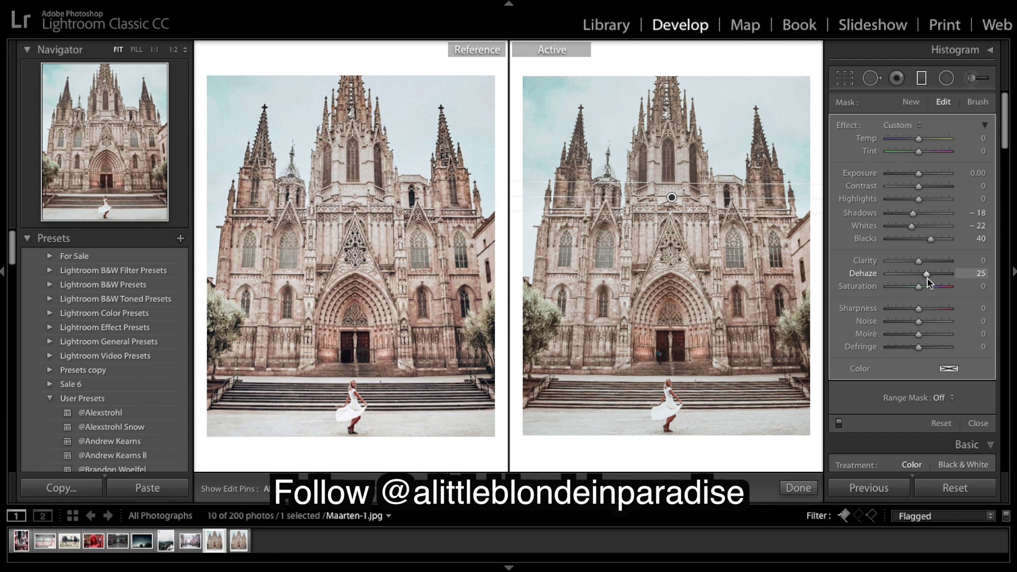
{"action": "left_click_drag", "start_coordinate": [928, 283], "coordinate": [930, 283]}
{"action": "left_click_drag", "start_coordinate": [930, 283], "coordinate": [927, 279]}
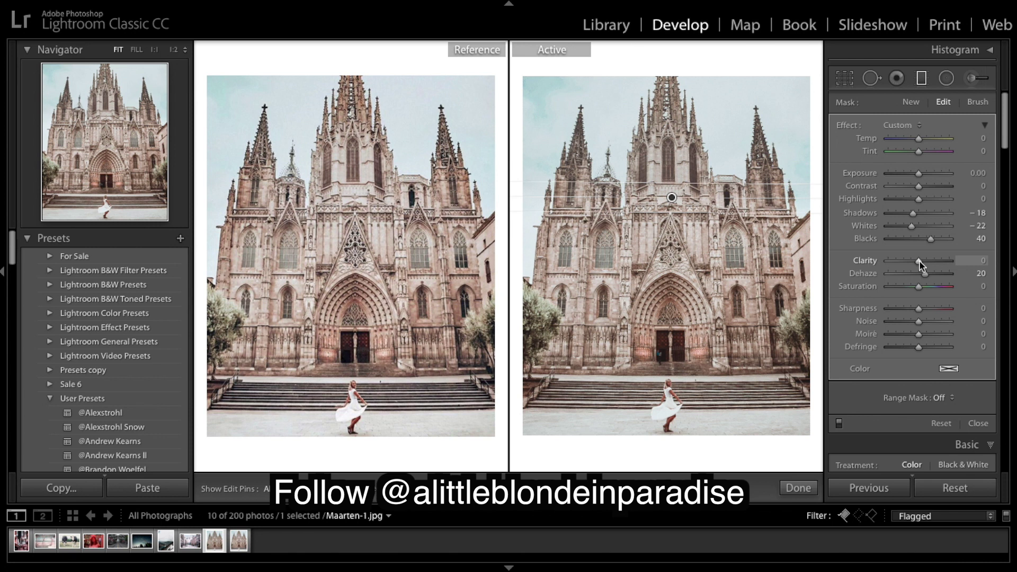
{"action": "left_click_drag", "start_coordinate": [920, 261], "coordinate": [932, 262]}
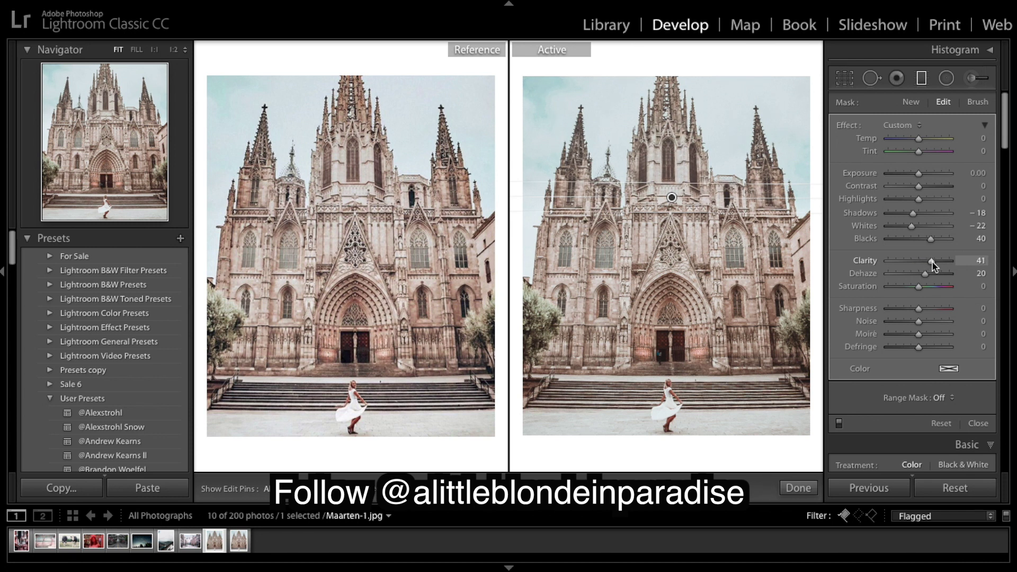
{"action": "left_click_drag", "start_coordinate": [932, 262], "coordinate": [931, 262]}
{"action": "left_click_drag", "start_coordinate": [931, 262], "coordinate": [931, 262]}
Raise the filter's Saturation to 10 and finish editing the filter
{"action": "left_click_drag", "start_coordinate": [920, 288], "coordinate": [922, 289]}
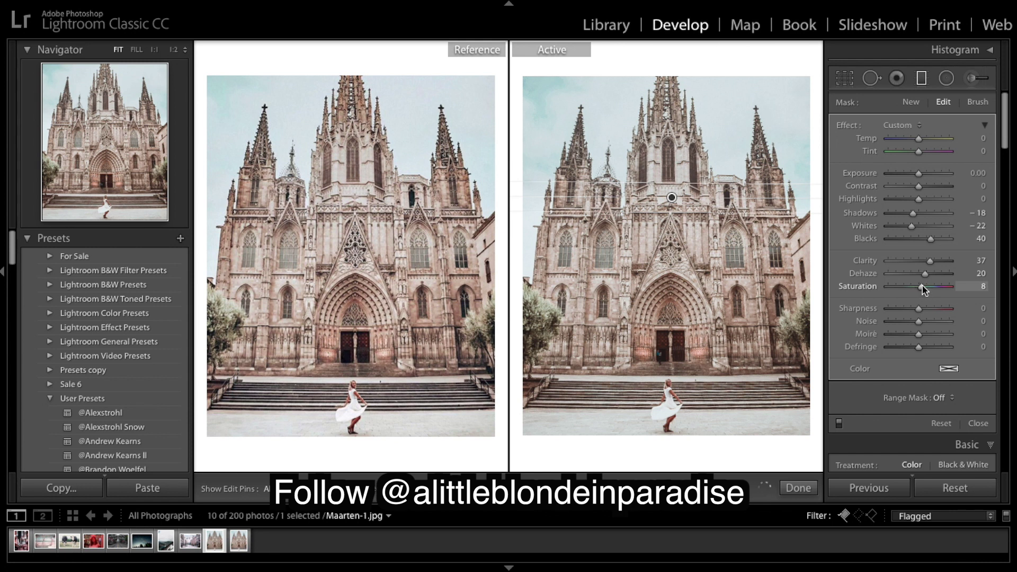
{"action": "left_click_drag", "start_coordinate": [922, 285], "coordinate": [924, 287]}
{"action": "left_click_drag", "start_coordinate": [923, 289], "coordinate": [923, 290]}
{"action": "left_click_drag", "start_coordinate": [922, 289], "coordinate": [925, 292]}
{"action": "left_click", "coordinate": [803, 490]}
Scroll through the right-hand panels back up to Basic
{"action": "scroll", "coordinate": [958, 283], "scroll_direction": "down", "scroll_amount": 5}
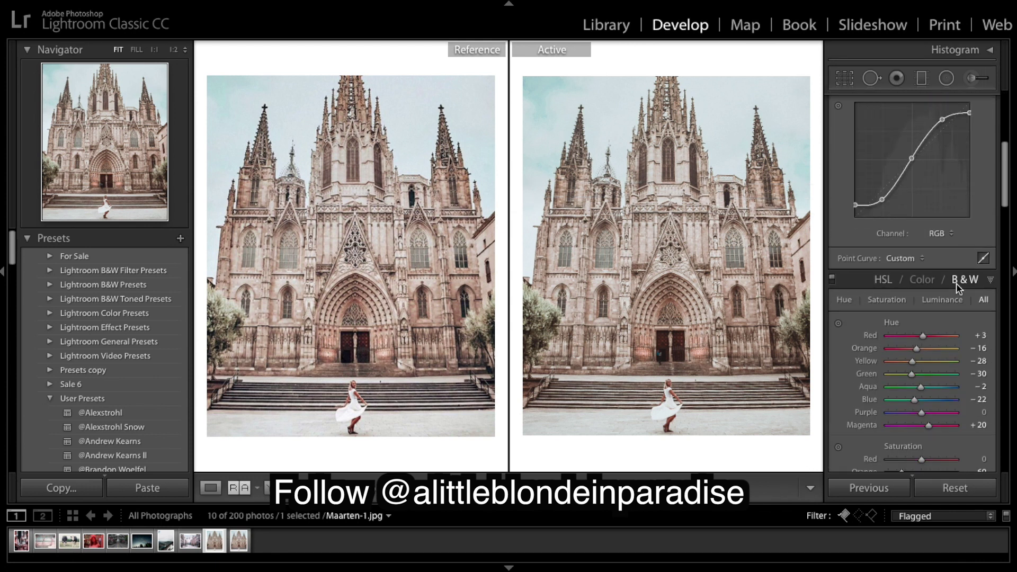
{"action": "scroll", "coordinate": [958, 286], "scroll_direction": "down", "scroll_amount": 10}
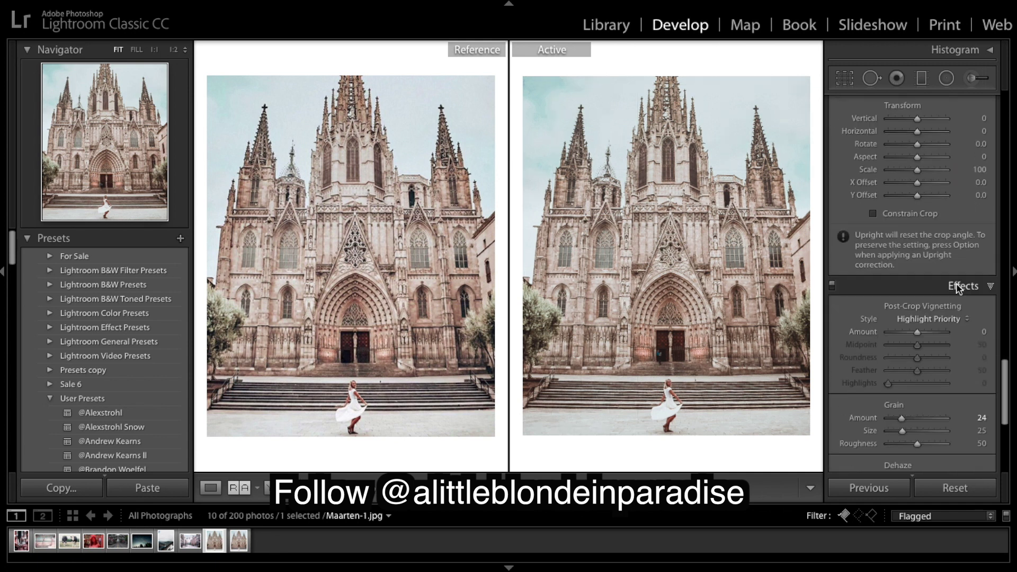
{"action": "scroll", "coordinate": [958, 286], "scroll_direction": "down", "scroll_amount": 5}
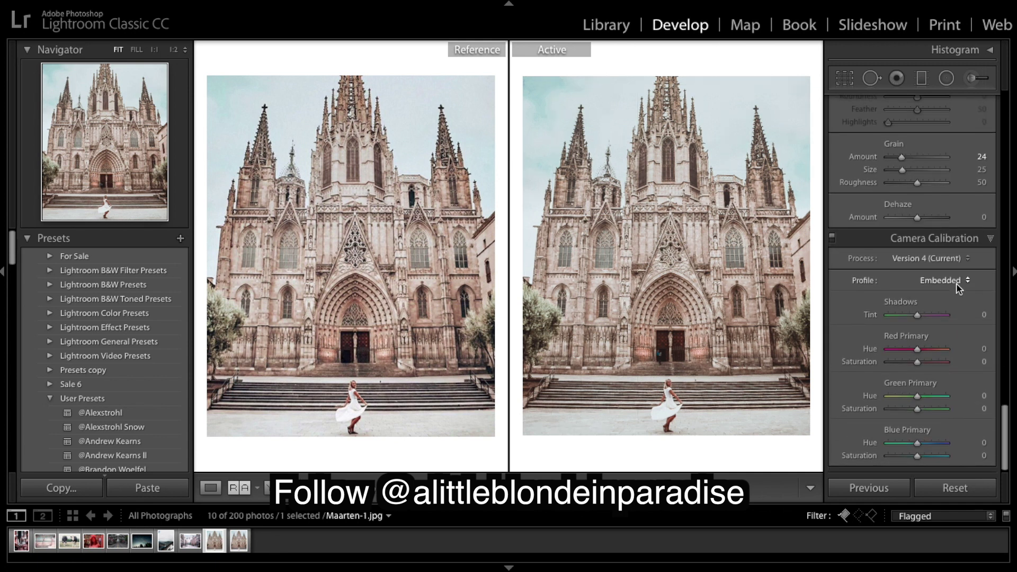
{"action": "scroll", "coordinate": [958, 287], "scroll_direction": "up", "scroll_amount": 10}
{"action": "scroll", "coordinate": [958, 281], "scroll_direction": "down", "scroll_amount": 10}
{"action": "scroll", "coordinate": [957, 285], "scroll_direction": "up", "scroll_amount": 15}
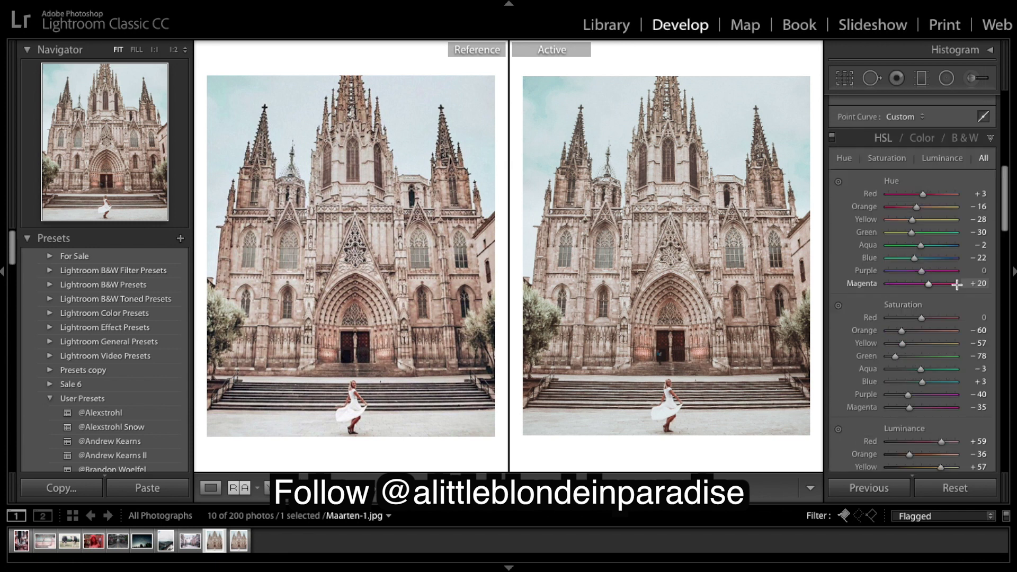
{"action": "scroll", "coordinate": [957, 285], "scroll_direction": "up", "scroll_amount": 5}
Toggle between the edited cathedral and its unedited original to compare
{"action": "key", "text": "backslash"}
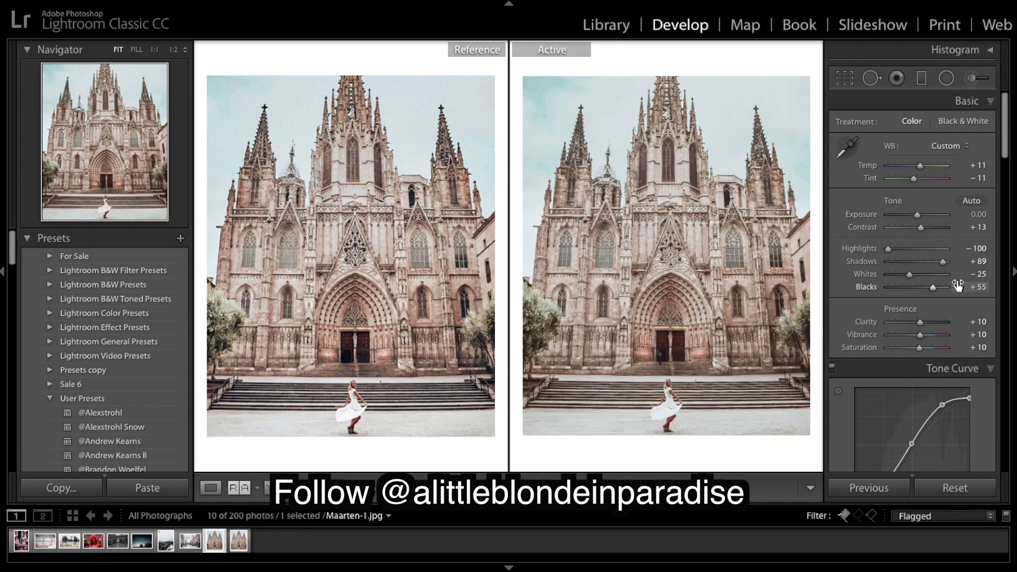
{"action": "key", "text": "backslash"}
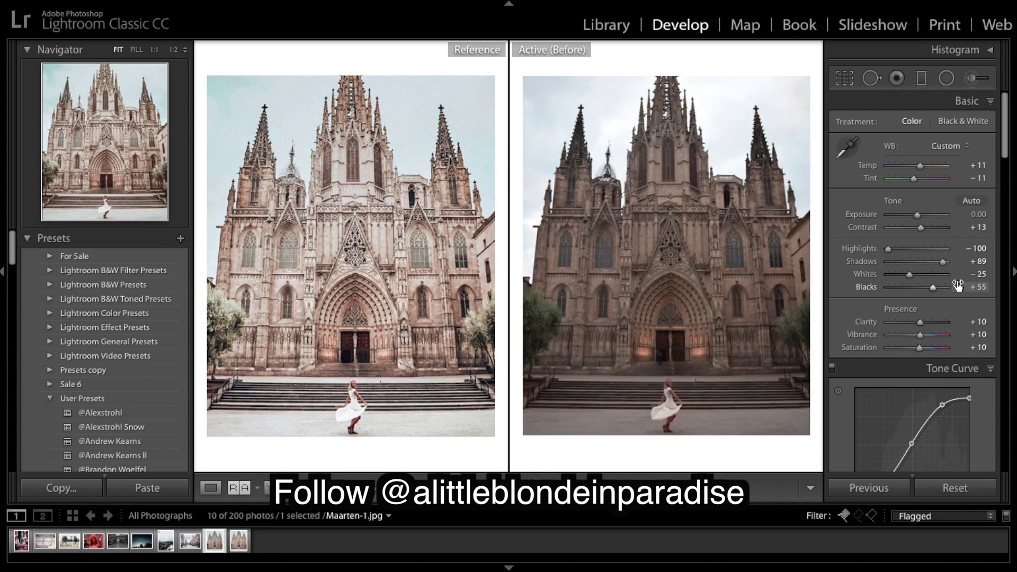
{"action": "key", "text": "backslash"}
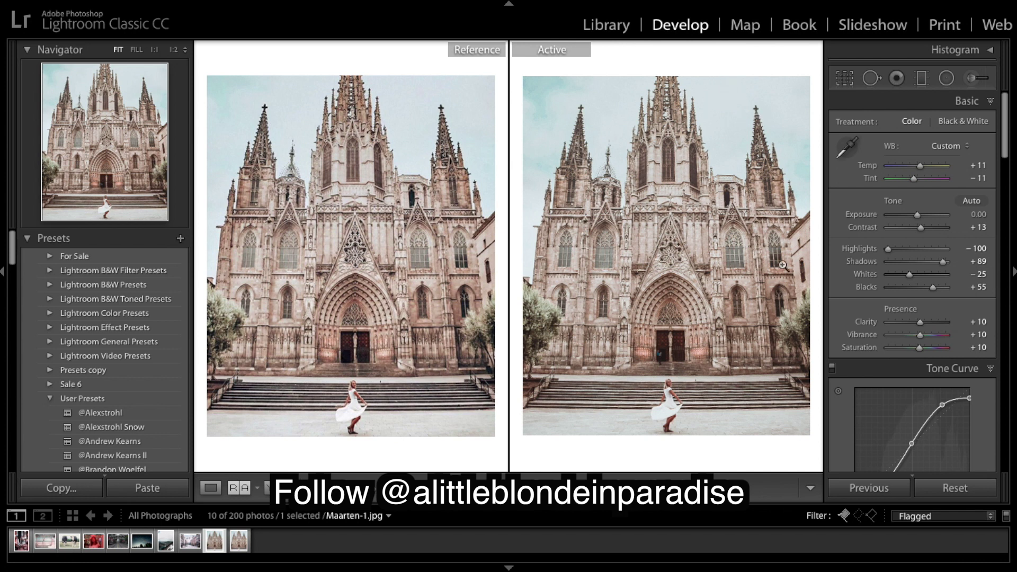
{"action": "key", "text": "backslash"}
{"action": "key", "text": "backslash"}
{"action": "scroll", "coordinate": [956, 306], "scroll_direction": "up", "scroll_amount": 1}
{"action": "key", "text": "backslash"}
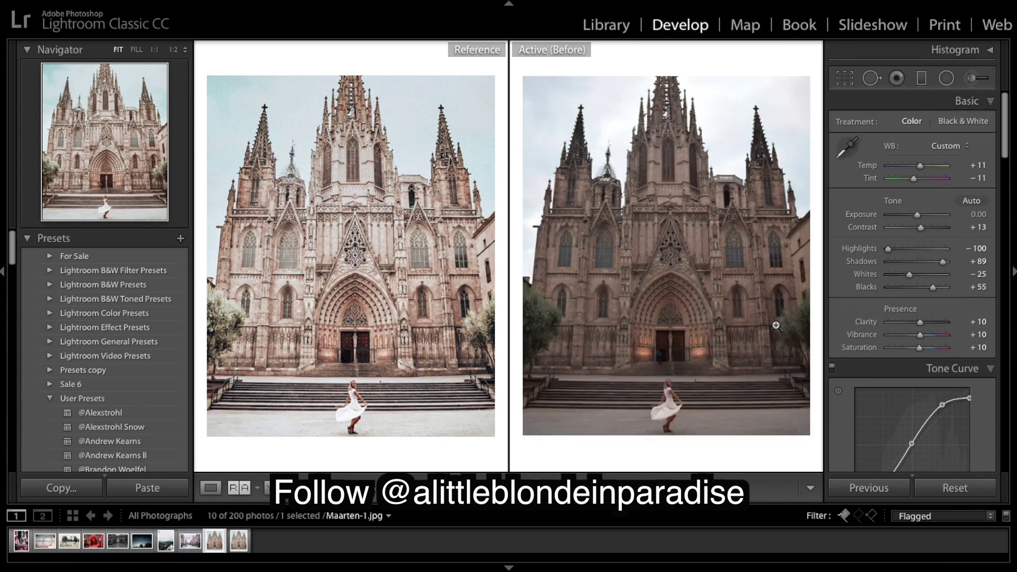
{"action": "key", "text": "backslash"}
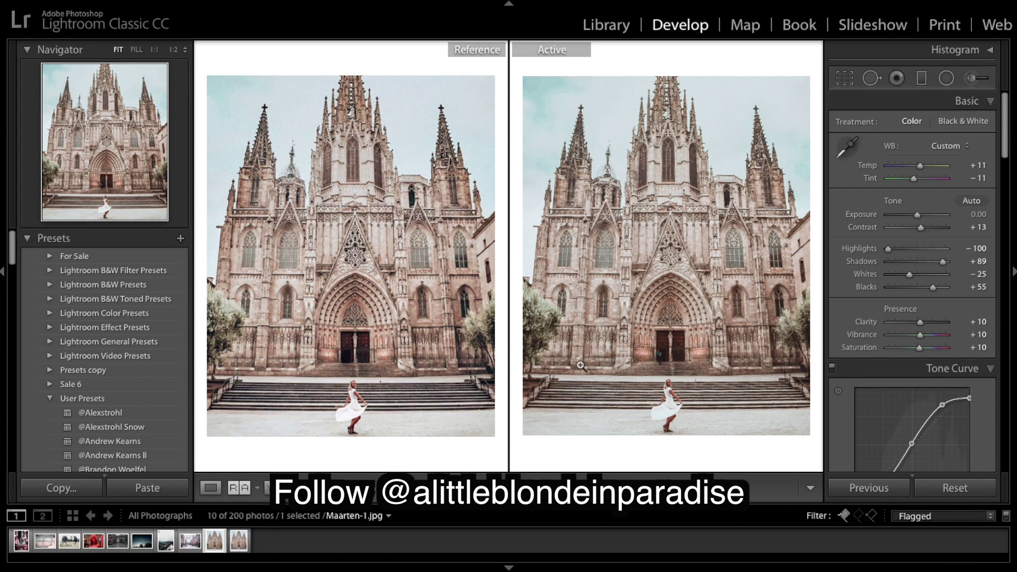
{"action": "left_click", "coordinate": [670, 363]}
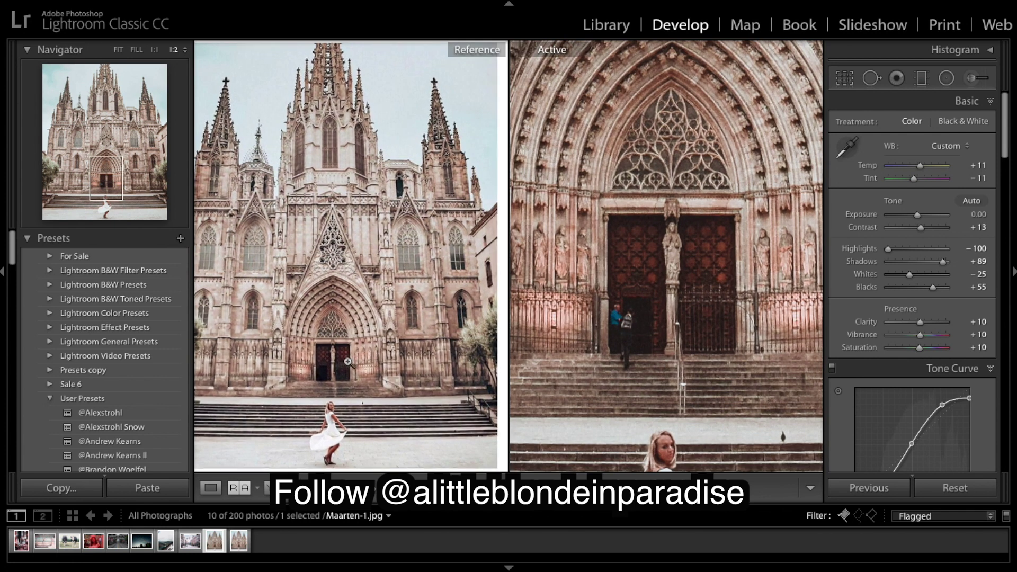
{"action": "left_click", "coordinate": [382, 354]}
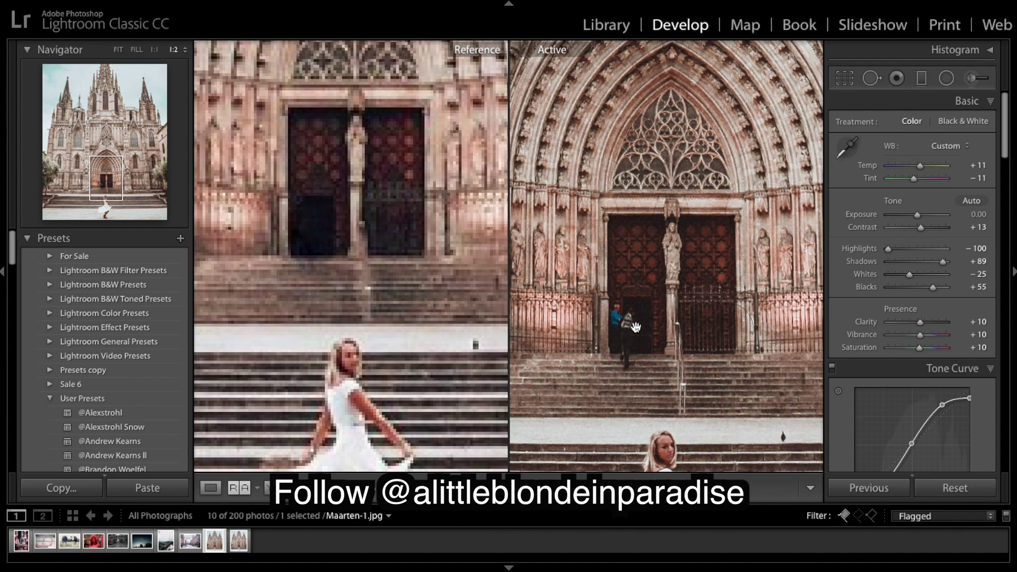
{"action": "left_click", "coordinate": [709, 304]}
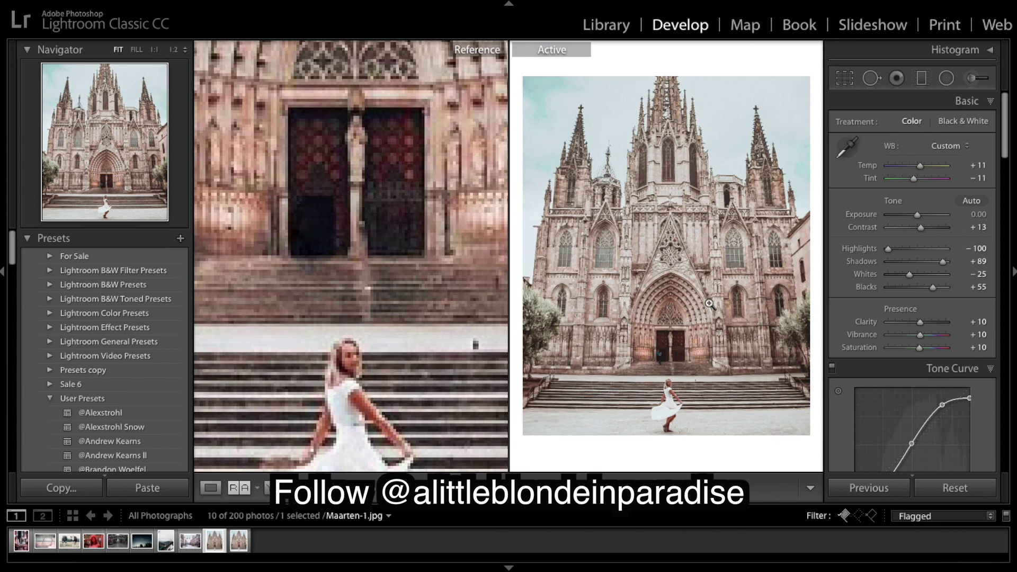
{"action": "left_click", "coordinate": [370, 241]}
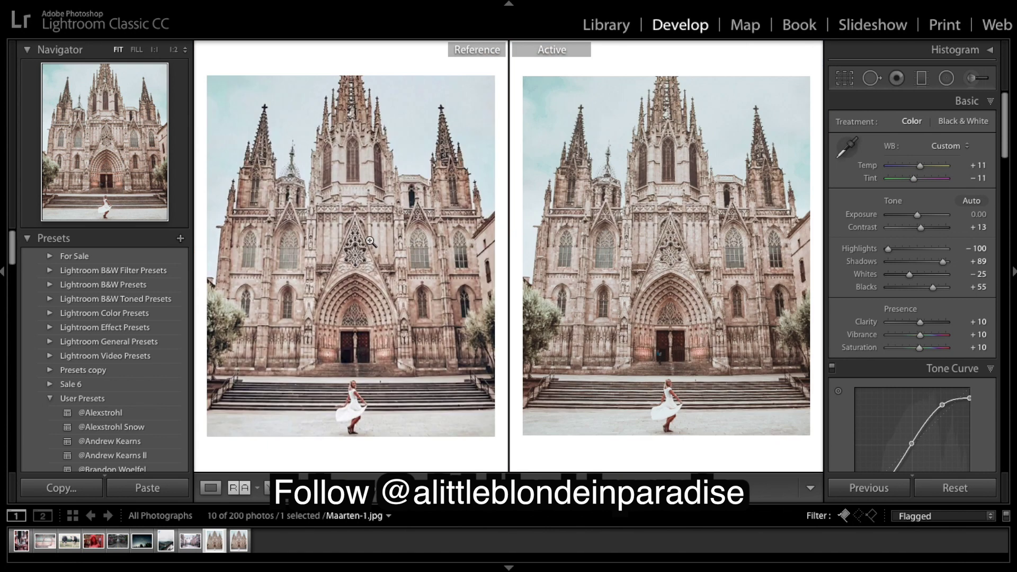